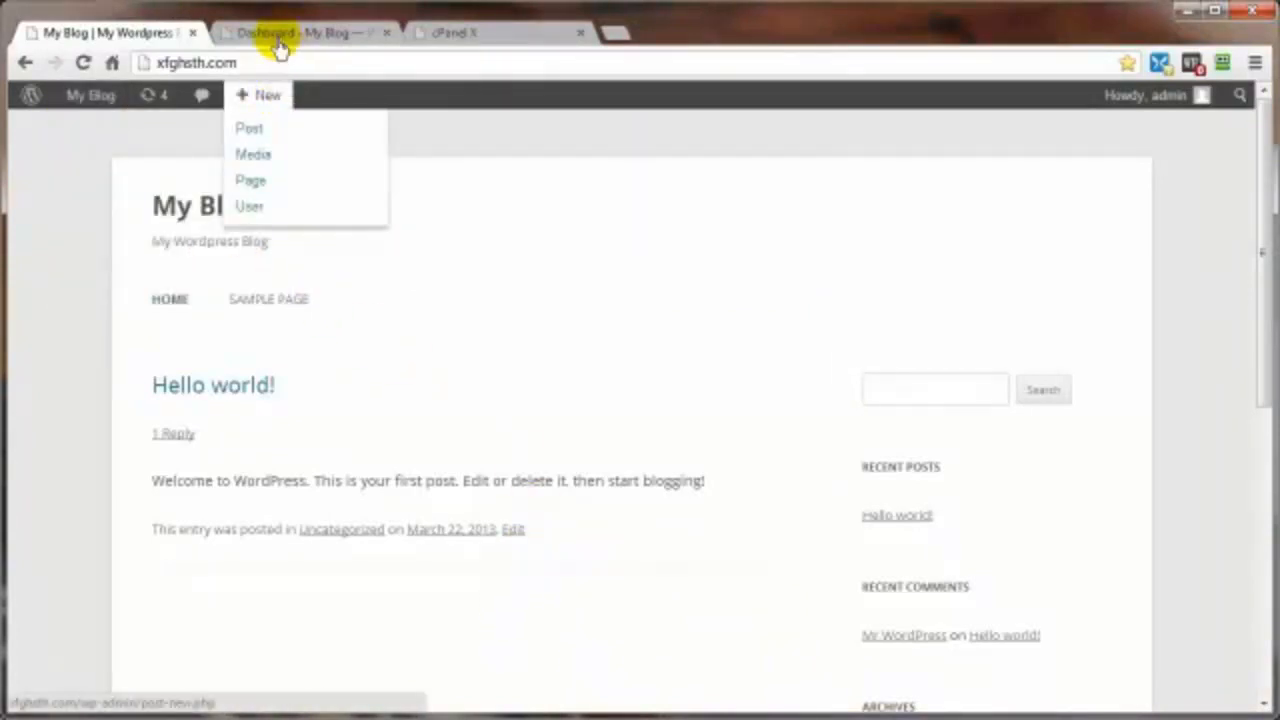
Step: Switch to the Dashboard tab to view the My Blog admin Dashboard
{"action": "left_click", "coordinate": [312, 47]}
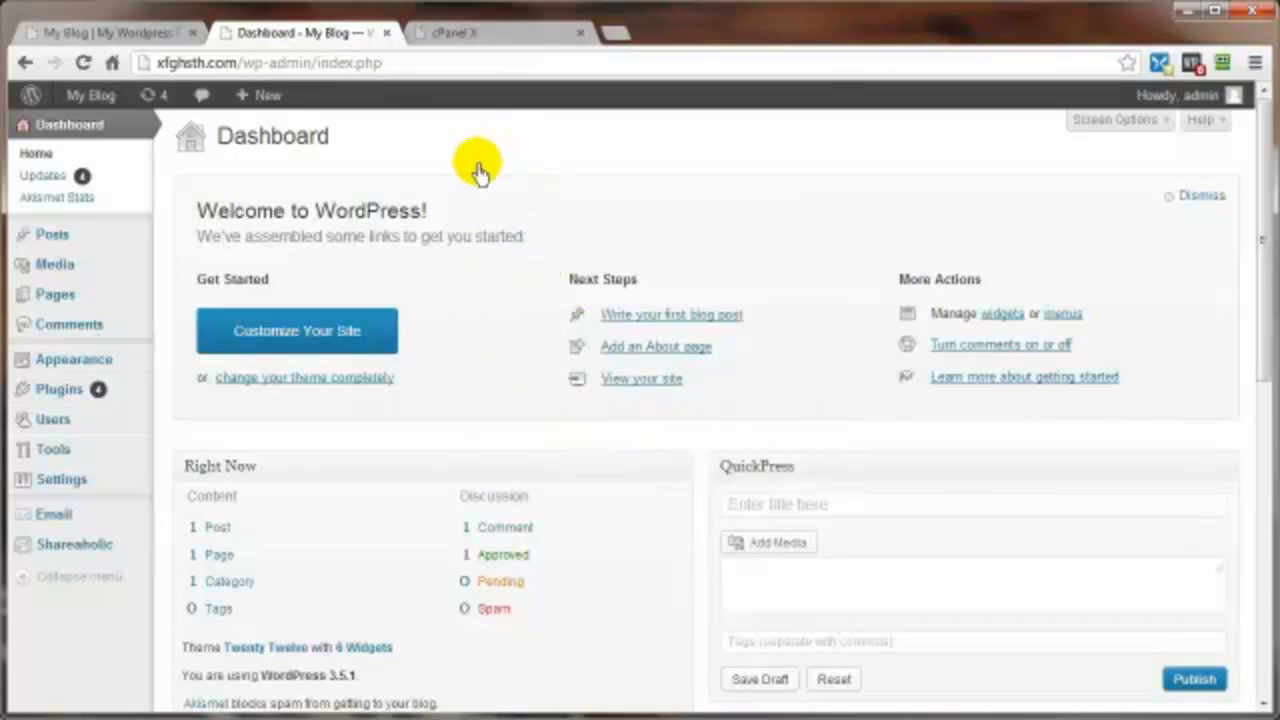
Step: Search new plugins for 'better wp security', install Better WP Security 3.4.8 and activate it
{"action": "mouse_move", "coordinate": [57, 389]}
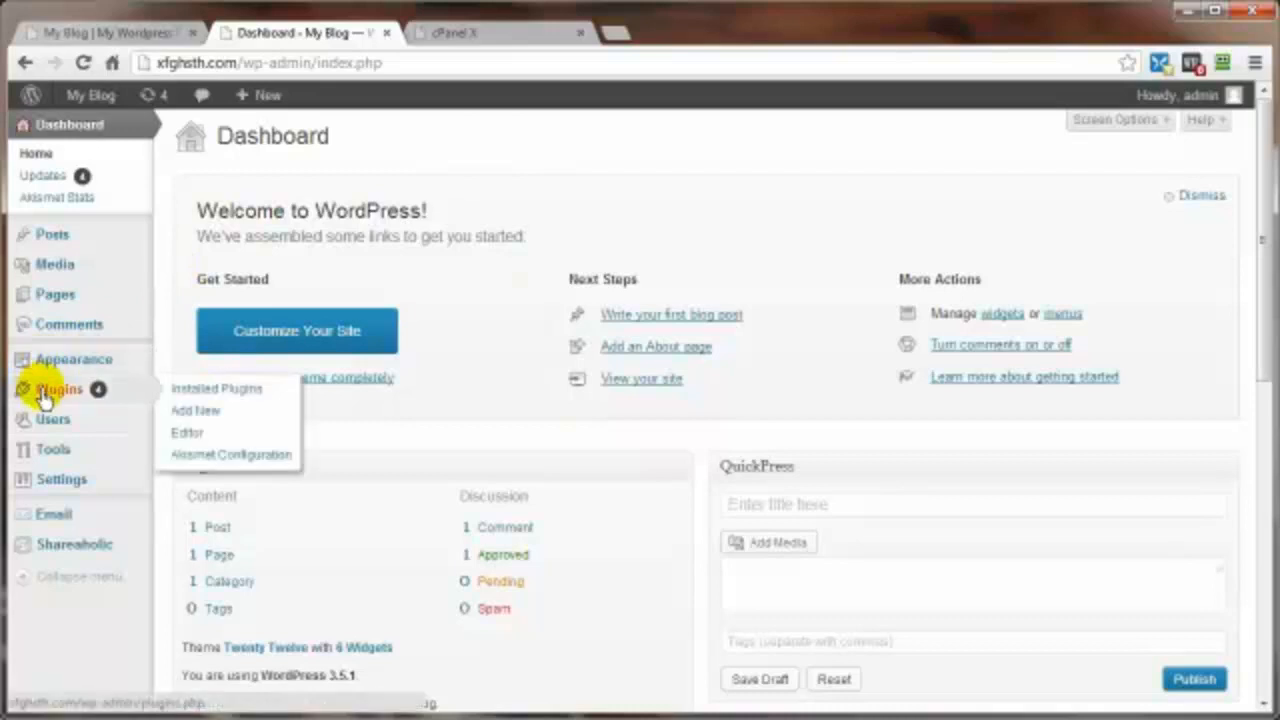
{"action": "left_click", "coordinate": [193, 414]}
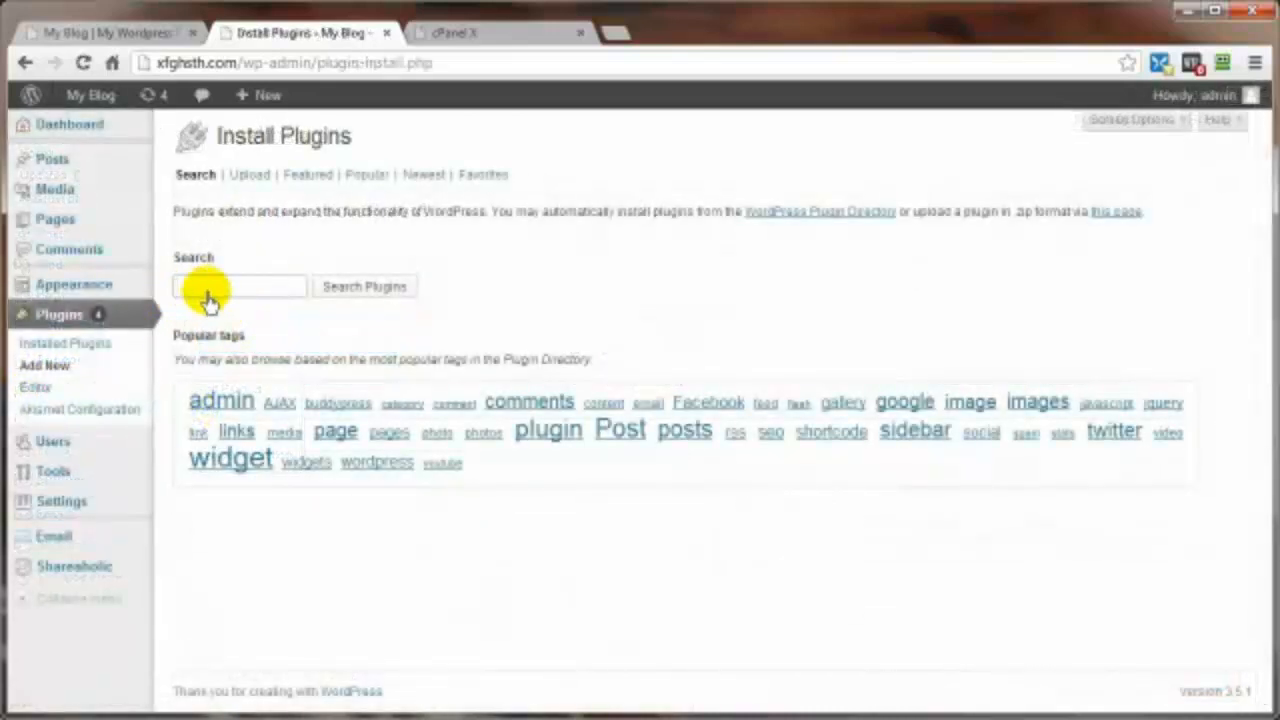
{"action": "left_click", "coordinate": [207, 290]}
{"action": "type", "text": "better wp security"}
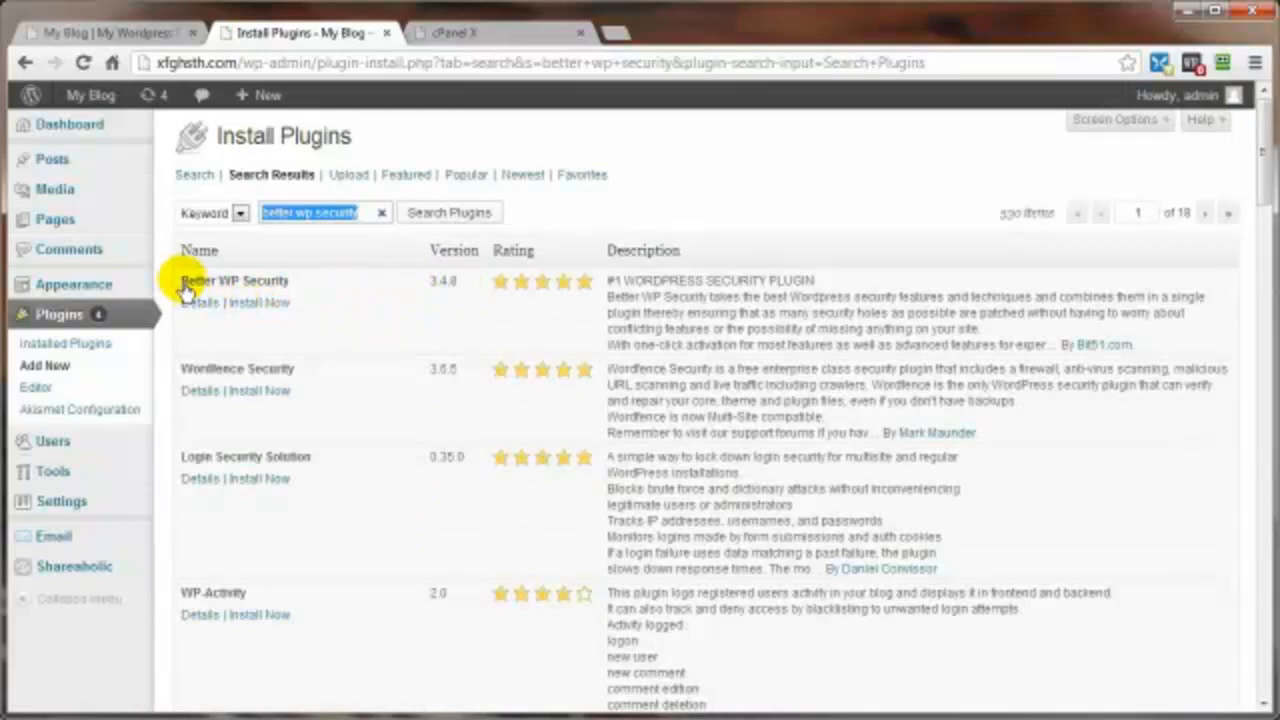
{"action": "left_click", "coordinate": [250, 308]}
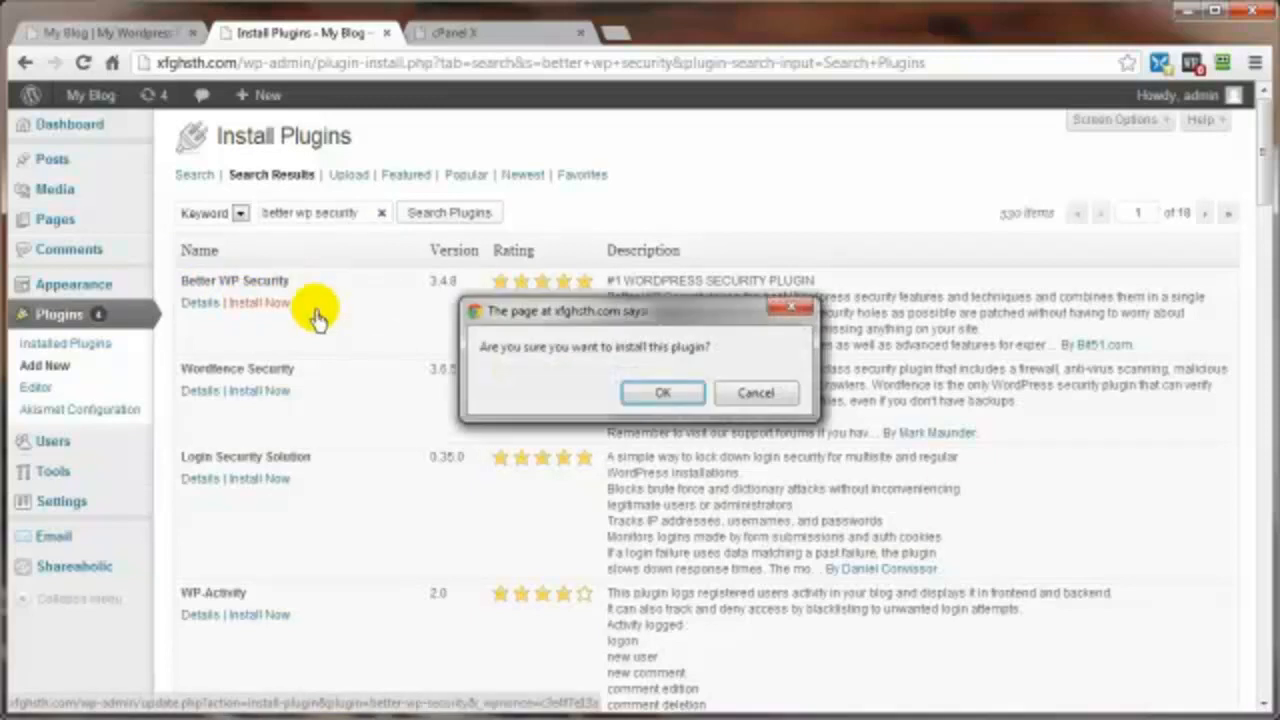
{"action": "left_click", "coordinate": [658, 396]}
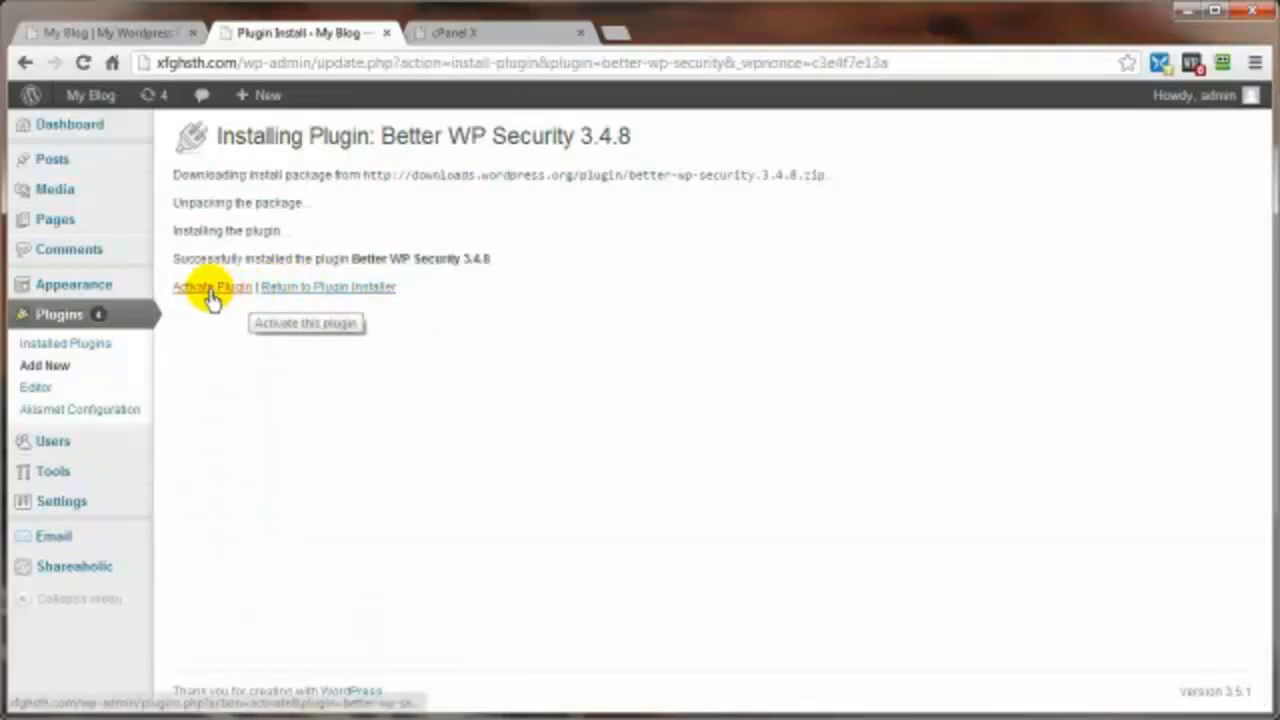
{"action": "left_click", "coordinate": [211, 290]}
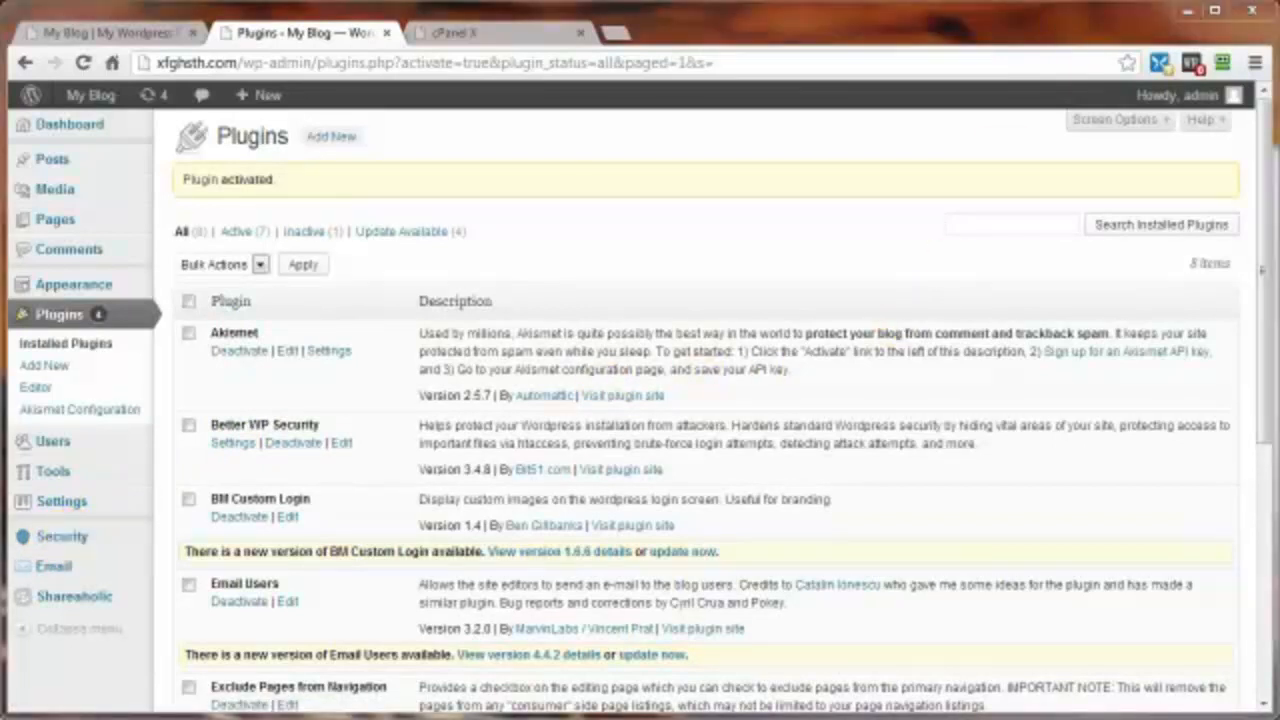
Step: Start a five-minute countdown timer and open the Better WP Security pages from Security
{"action": "left_click_drag", "start_coordinate": [1040, 2], "coordinate": [926, 174]}
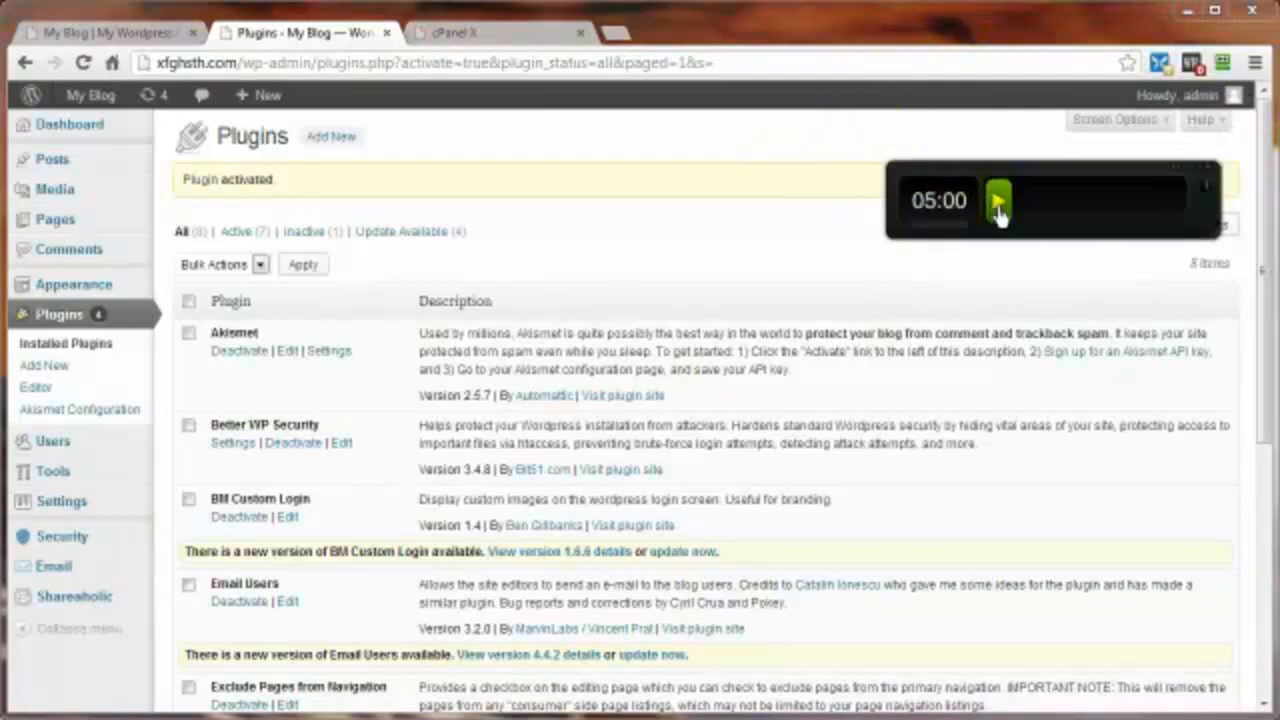
{"action": "left_click", "coordinate": [999, 207]}
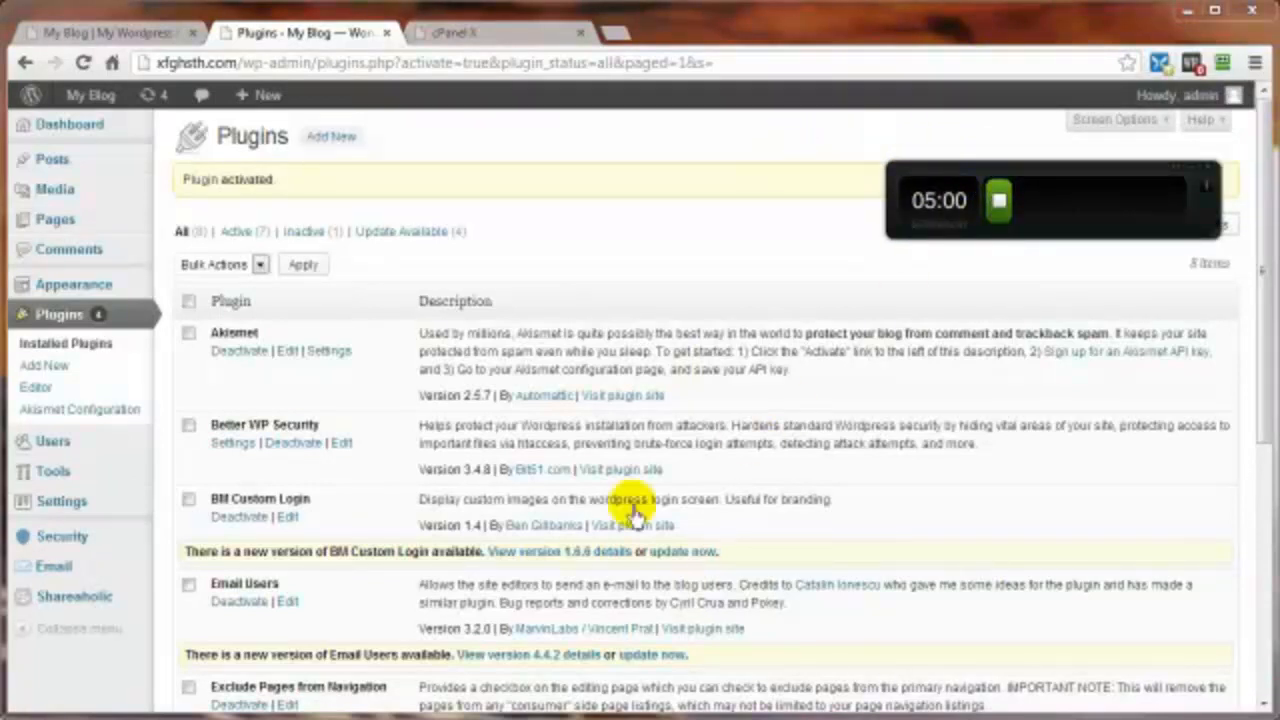
{"action": "left_click", "coordinate": [70, 540]}
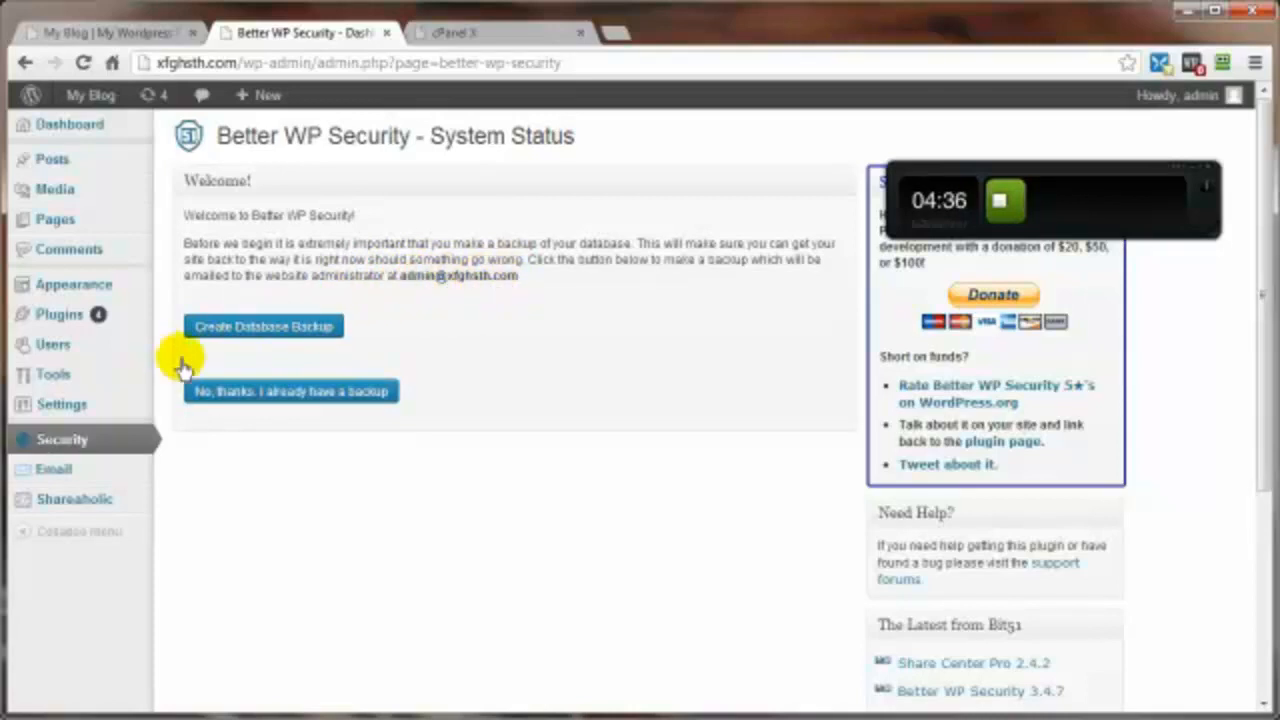
Step: Skip the database backup, allow core-file changes, and choose to configure everything manually
{"action": "left_click", "coordinate": [237, 397]}
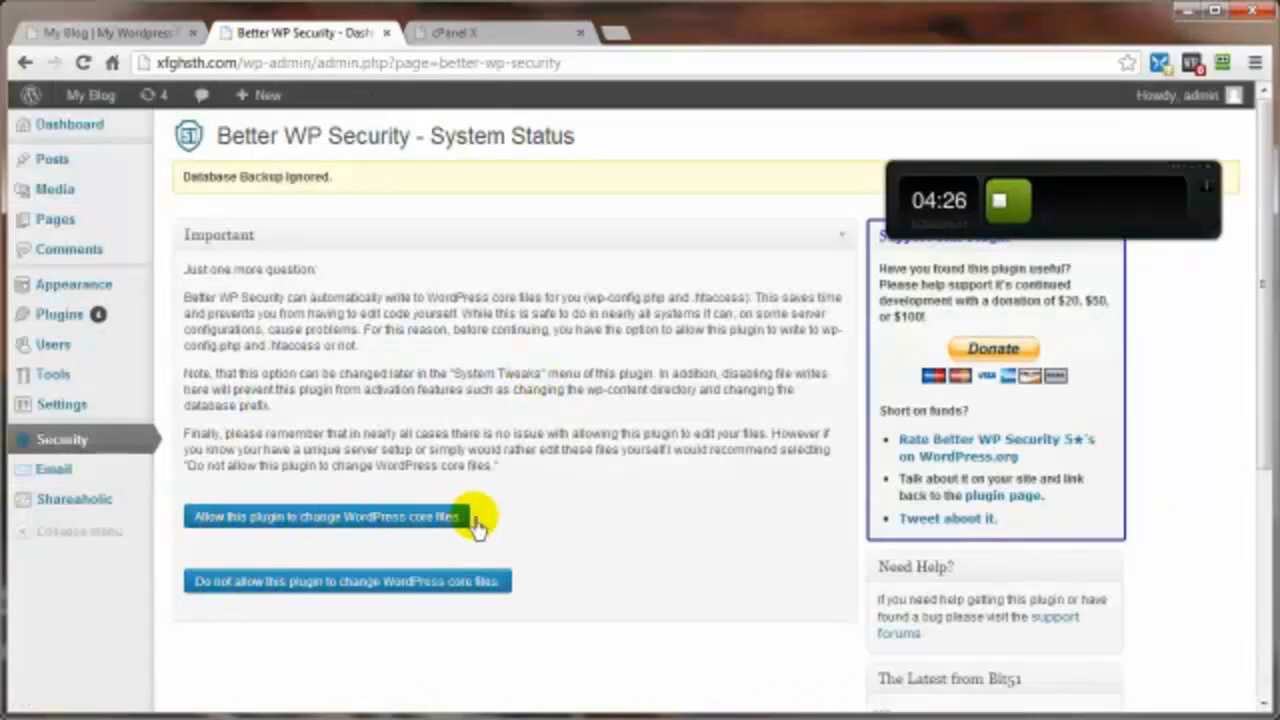
{"action": "left_click", "coordinate": [237, 528]}
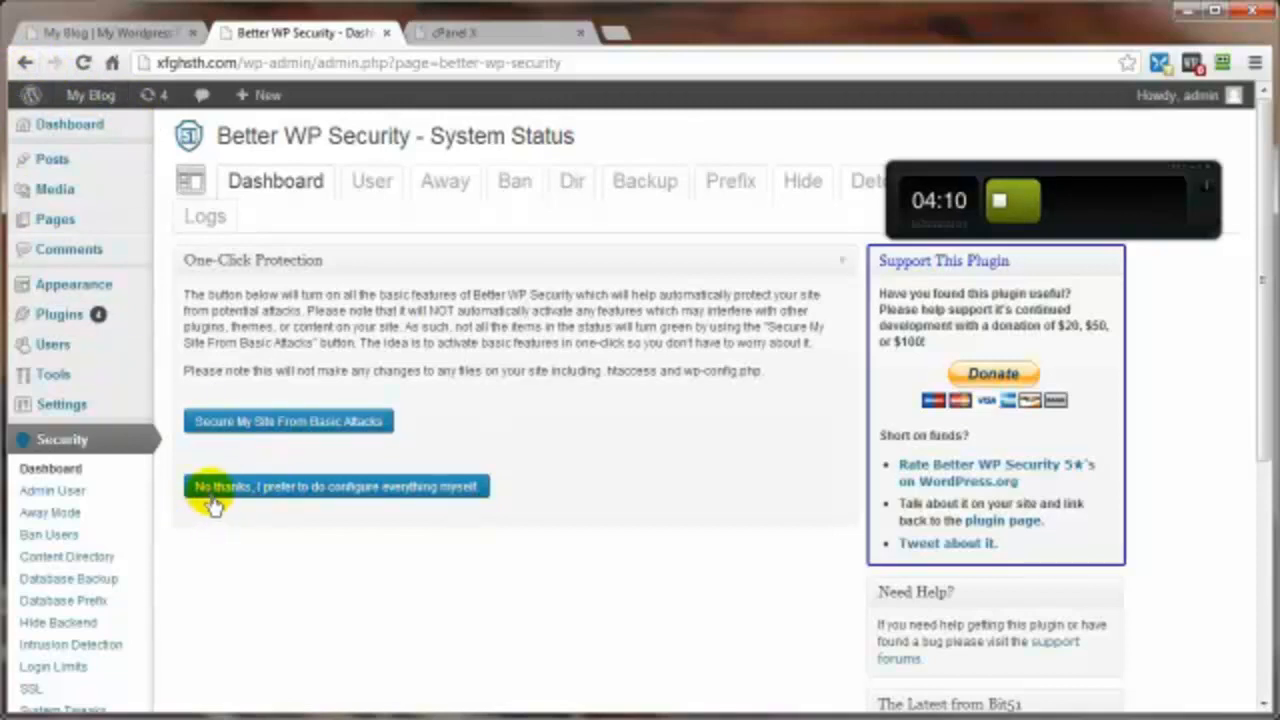
{"action": "left_click", "coordinate": [248, 490]}
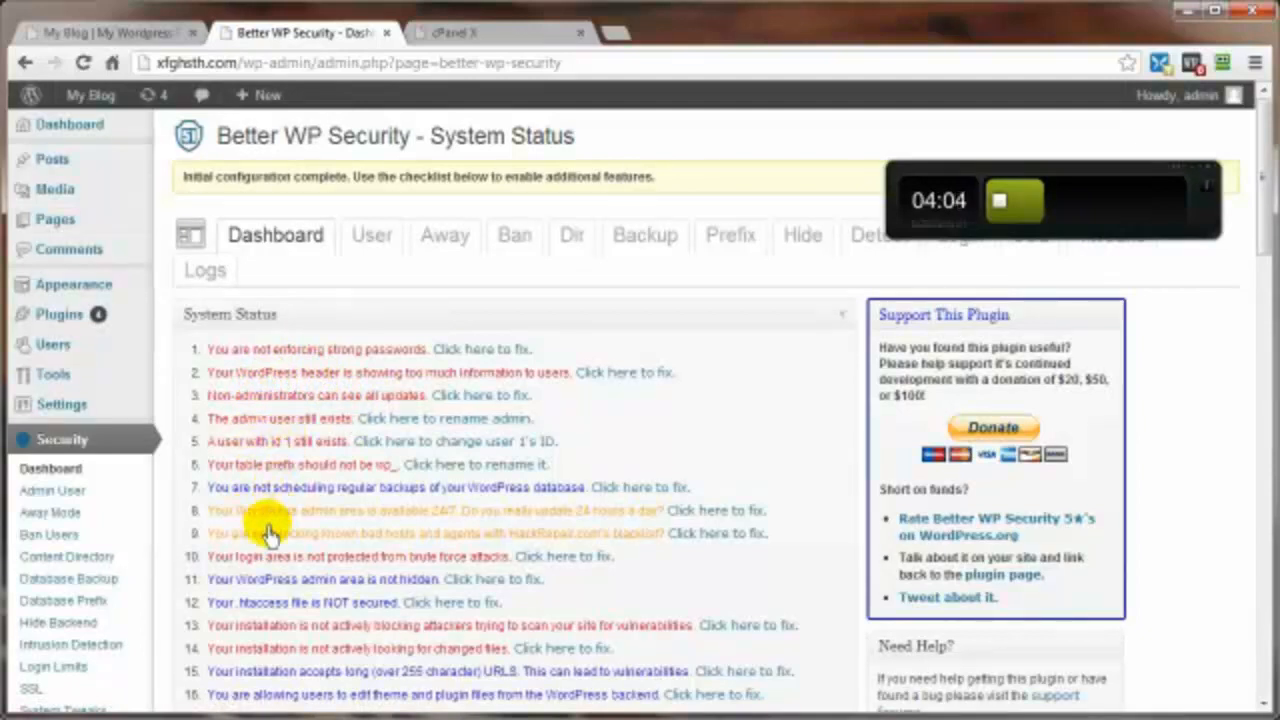
{"action": "scroll", "coordinate": [268, 540], "scroll_direction": "down", "scroll_amount": 3}
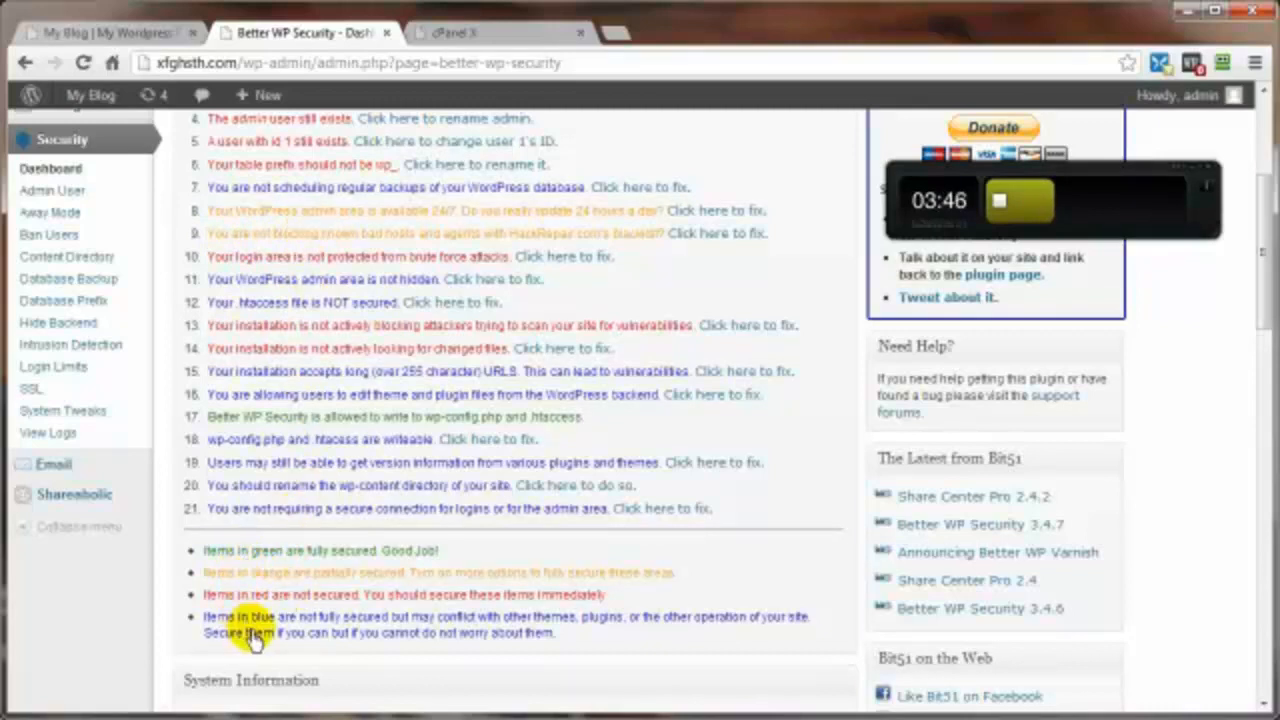
{"action": "scroll", "coordinate": [262, 570], "scroll_direction": "up", "scroll_amount": 5}
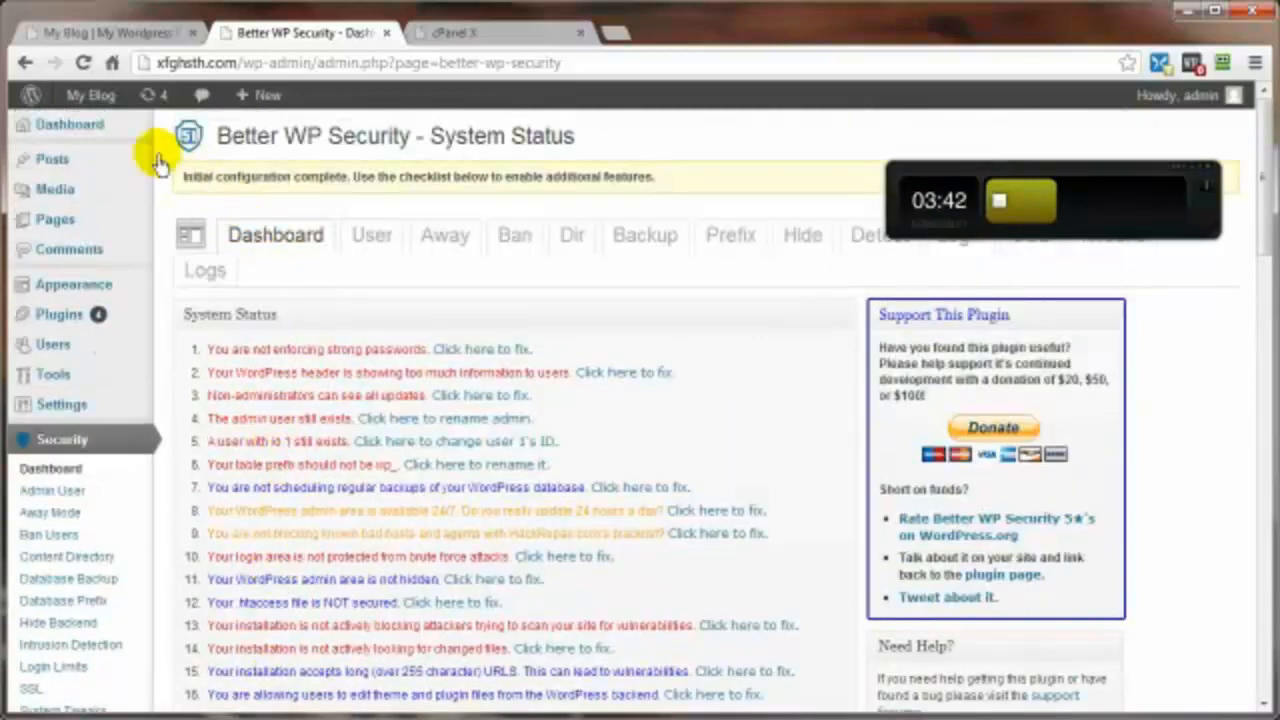
Step: Go back and choose 'Secure My Site From Basic Attacks'
{"action": "left_click", "coordinate": [24, 64]}
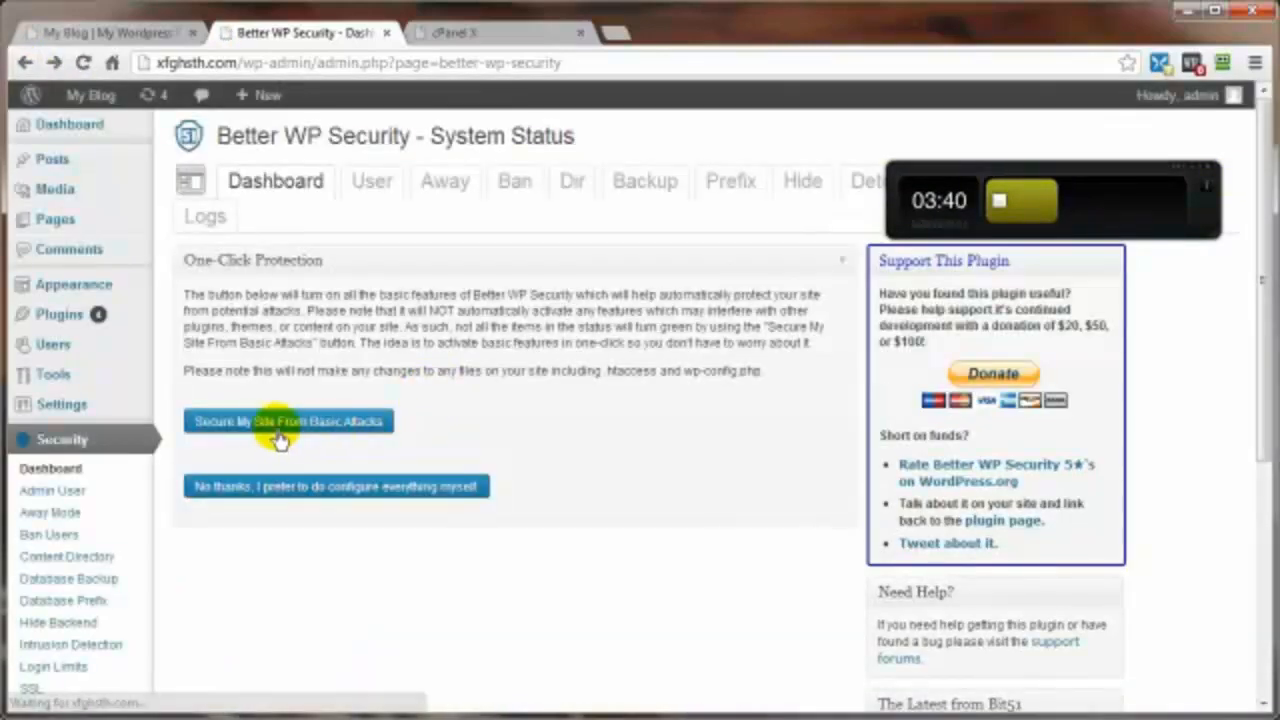
{"action": "left_click", "coordinate": [343, 423]}
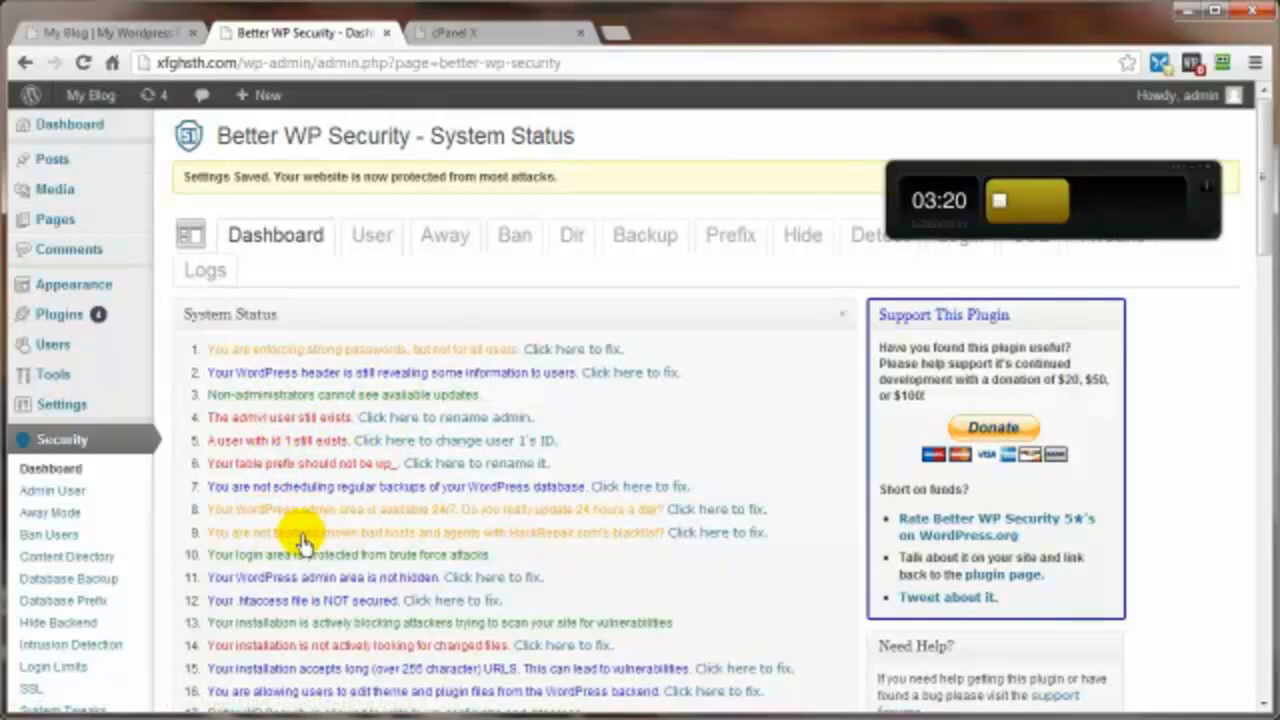
Step: Scroll through the System Status checklist to review its flagged items
{"action": "scroll", "coordinate": [305, 532], "scroll_direction": "down", "scroll_amount": 3}
{"action": "scroll", "coordinate": [305, 532], "scroll_direction": "down", "scroll_amount": 1}
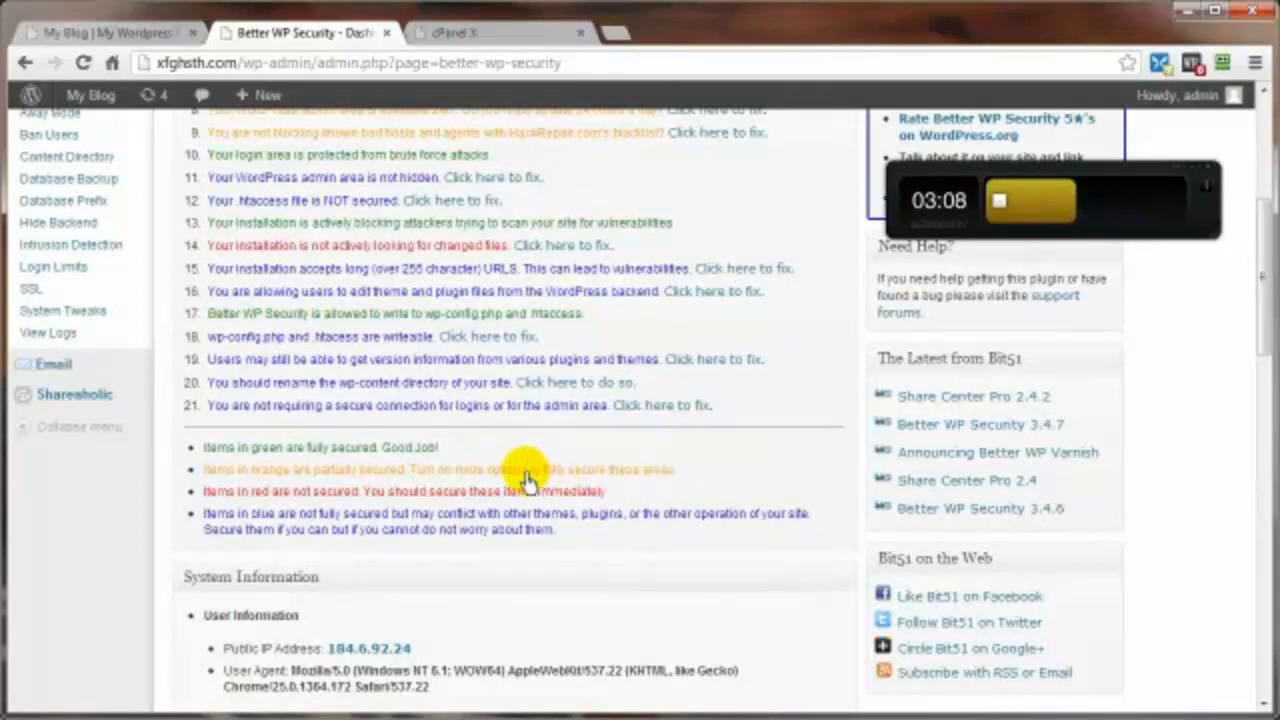
{"action": "scroll", "coordinate": [525, 475], "scroll_direction": "up", "scroll_amount": 5}
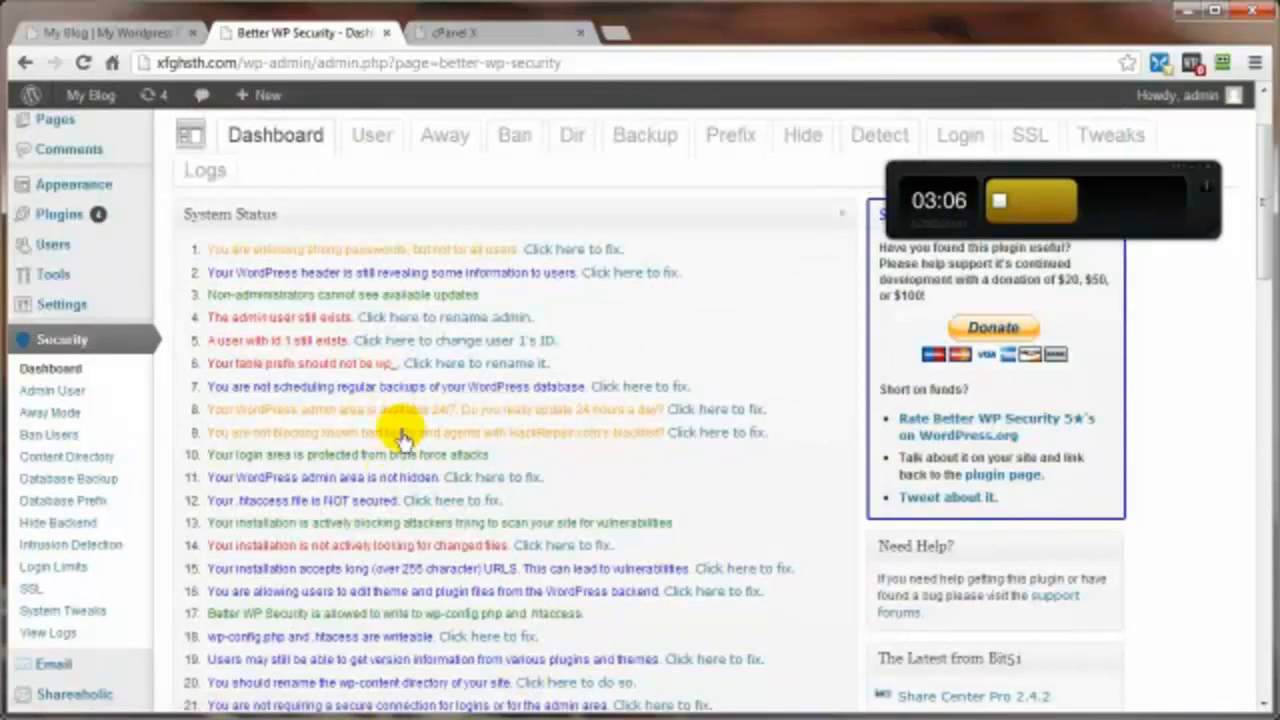
{"action": "scroll", "coordinate": [403, 440], "scroll_direction": "down", "scroll_amount": 5}
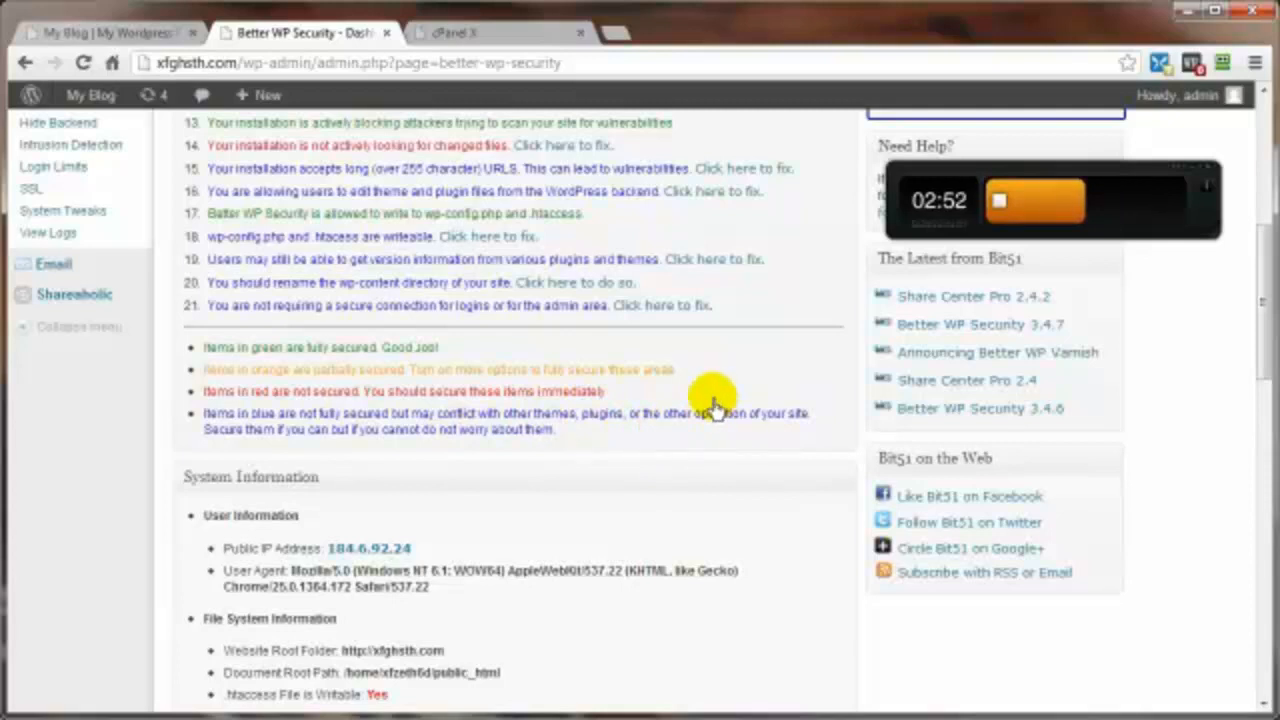
{"action": "scroll", "coordinate": [430, 418], "scroll_direction": "up", "scroll_amount": 3}
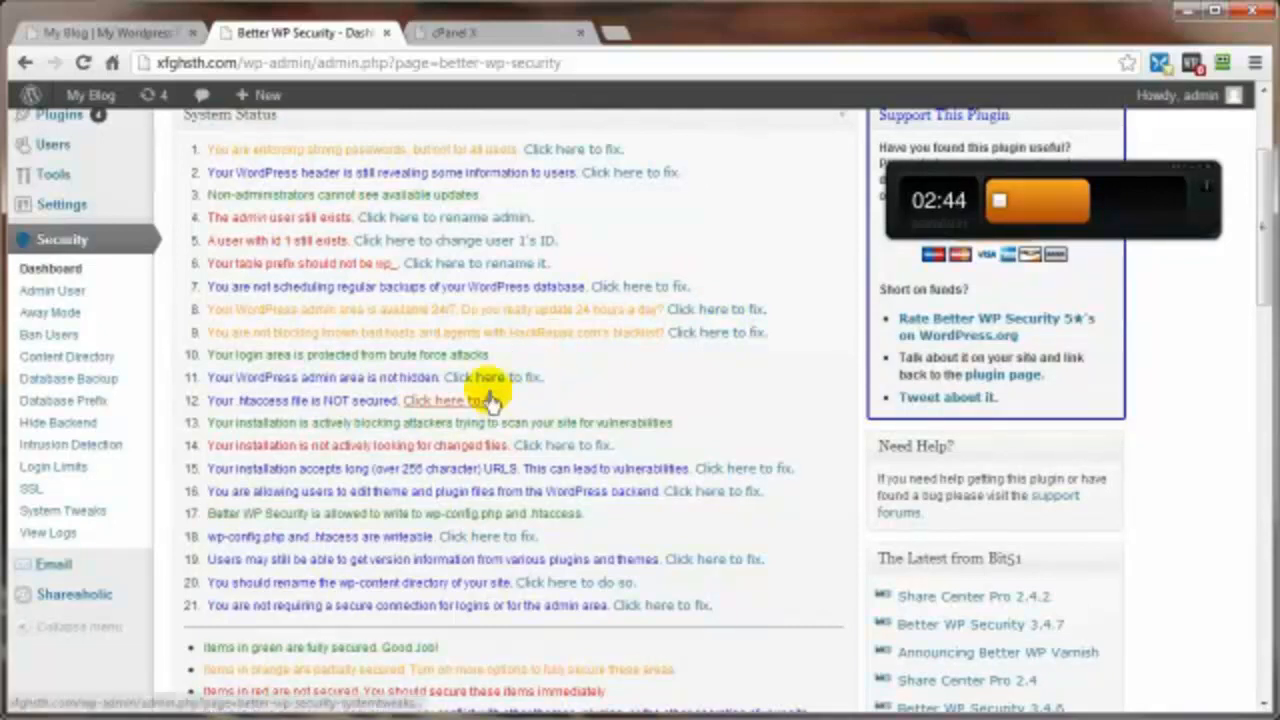
Step: Launch phpMyAdmin from the Databases section of the hosting control panel
{"action": "left_click", "coordinate": [491, 38]}
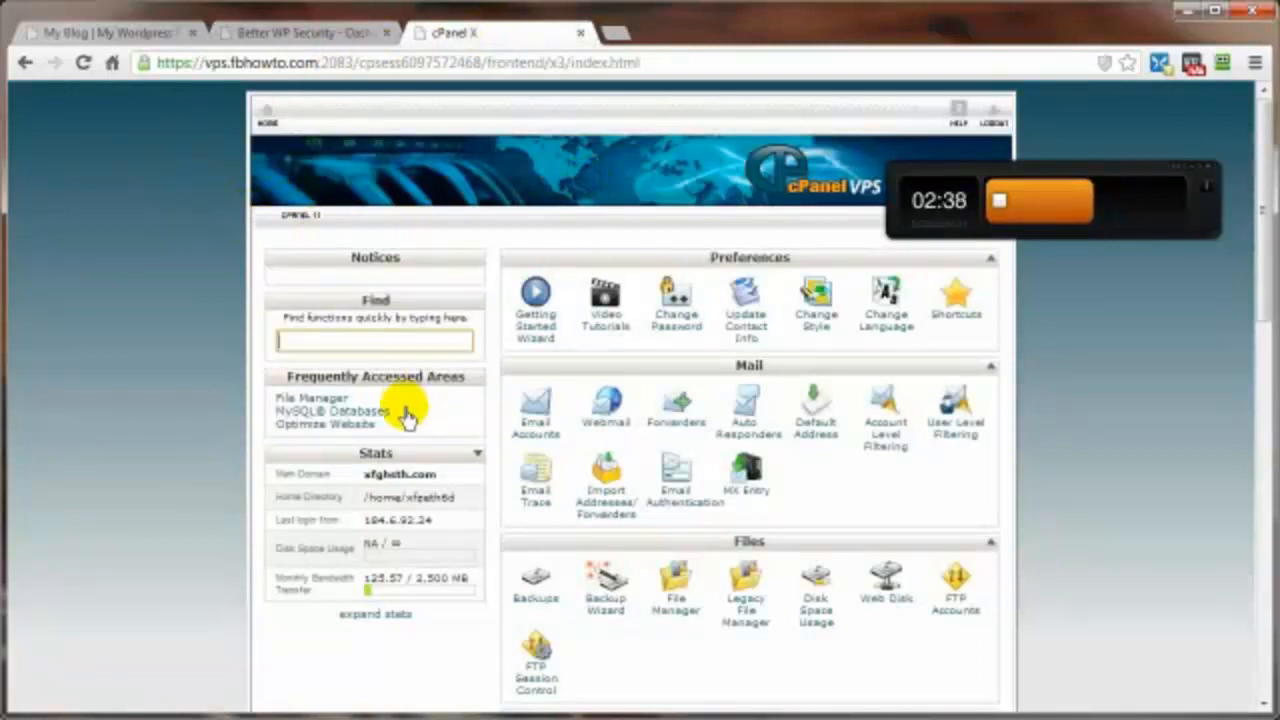
{"action": "scroll", "coordinate": [251, 449], "scroll_direction": "down", "scroll_amount": 7}
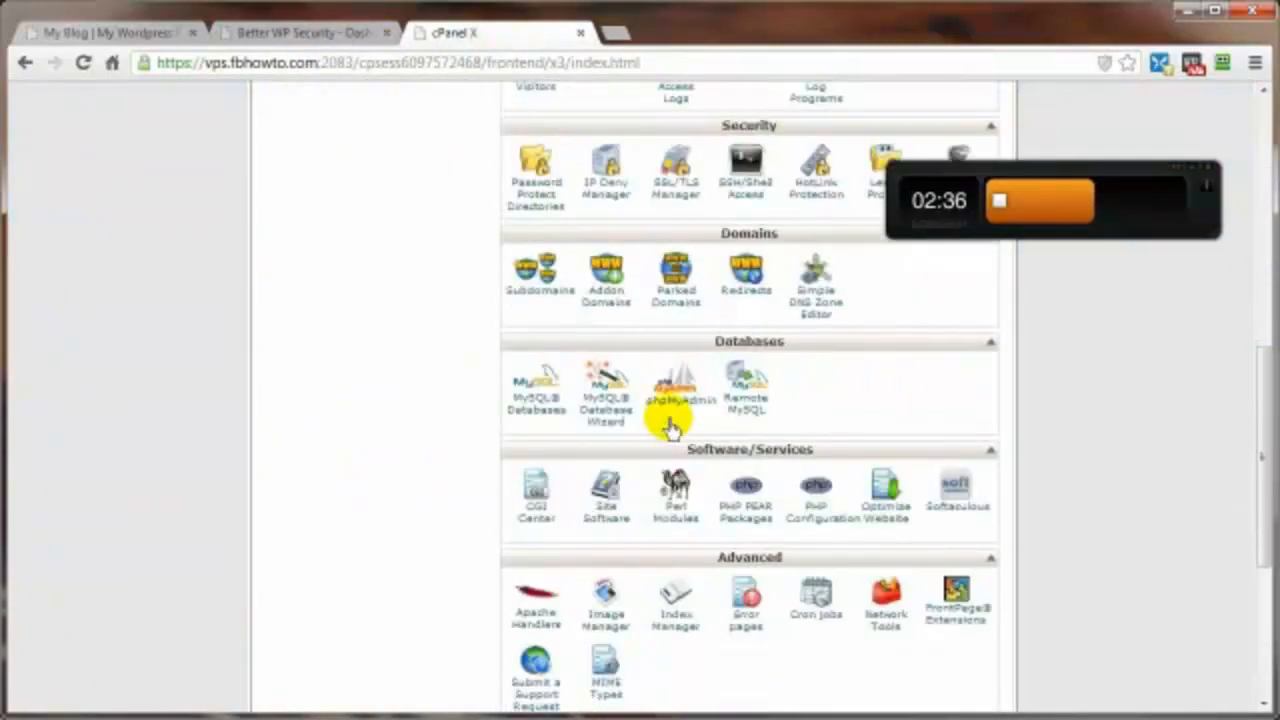
{"action": "left_click", "coordinate": [669, 410]}
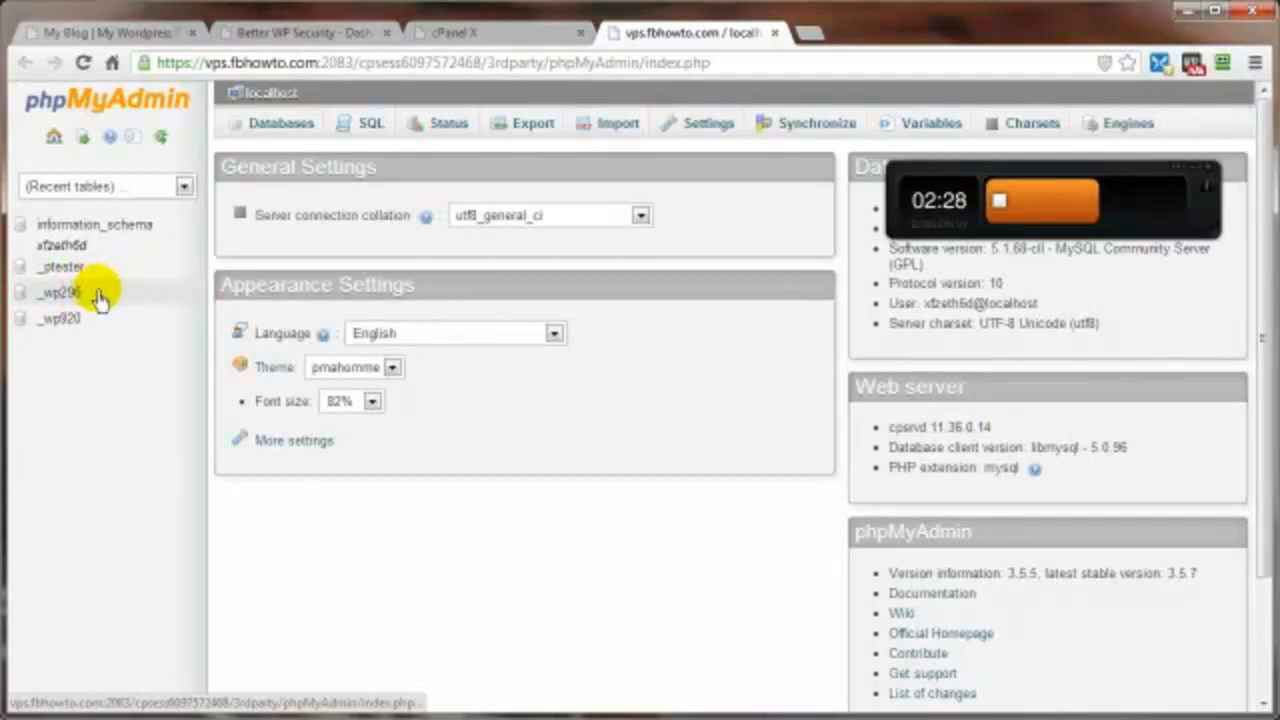
Step: Open the _wp296 database, tick all 13 tables, and view the With selected bulk actions
{"action": "left_click", "coordinate": [98, 294]}
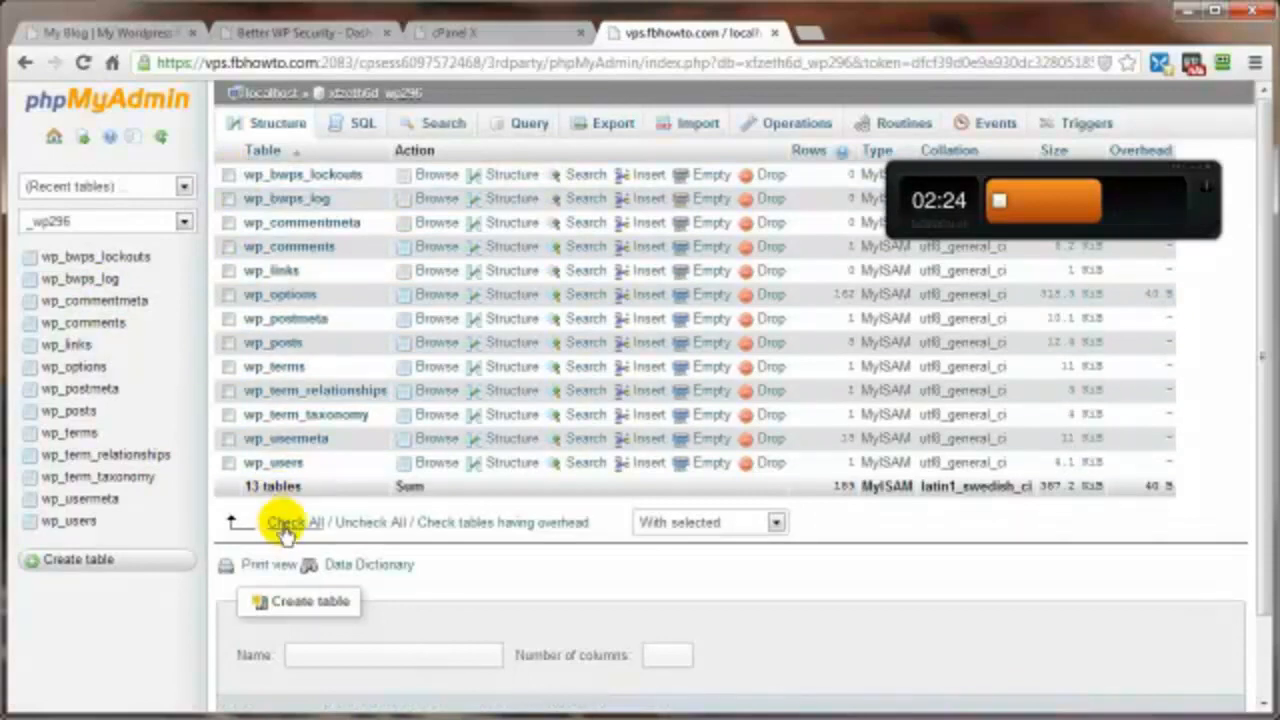
{"action": "left_click", "coordinate": [290, 523]}
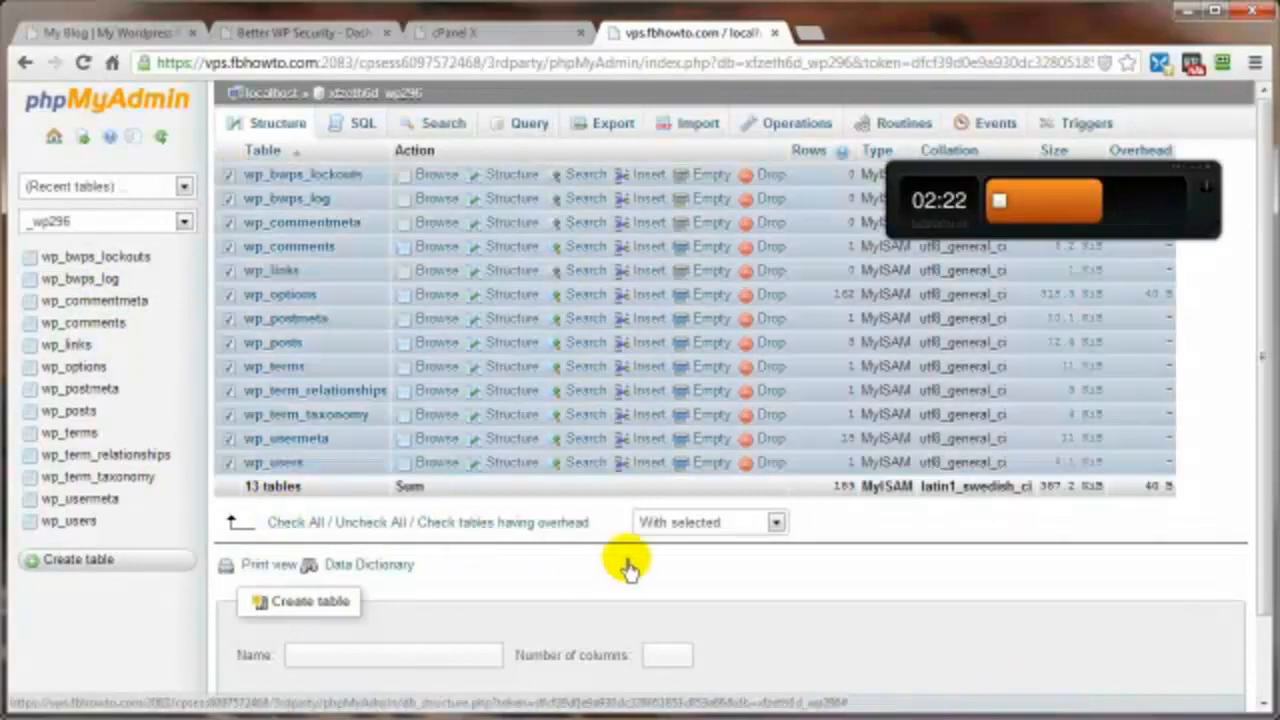
{"action": "scroll", "coordinate": [868, 552], "scroll_direction": "down", "scroll_amount": 2}
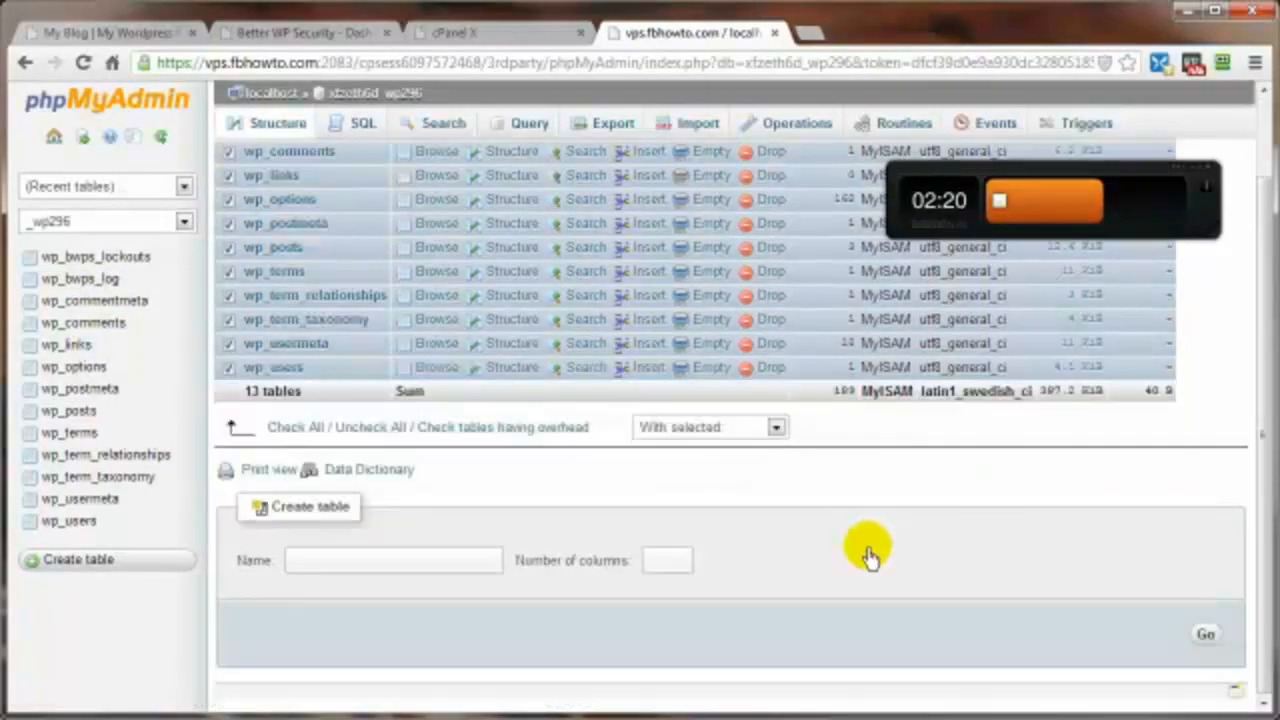
{"action": "left_click", "coordinate": [774, 427]}
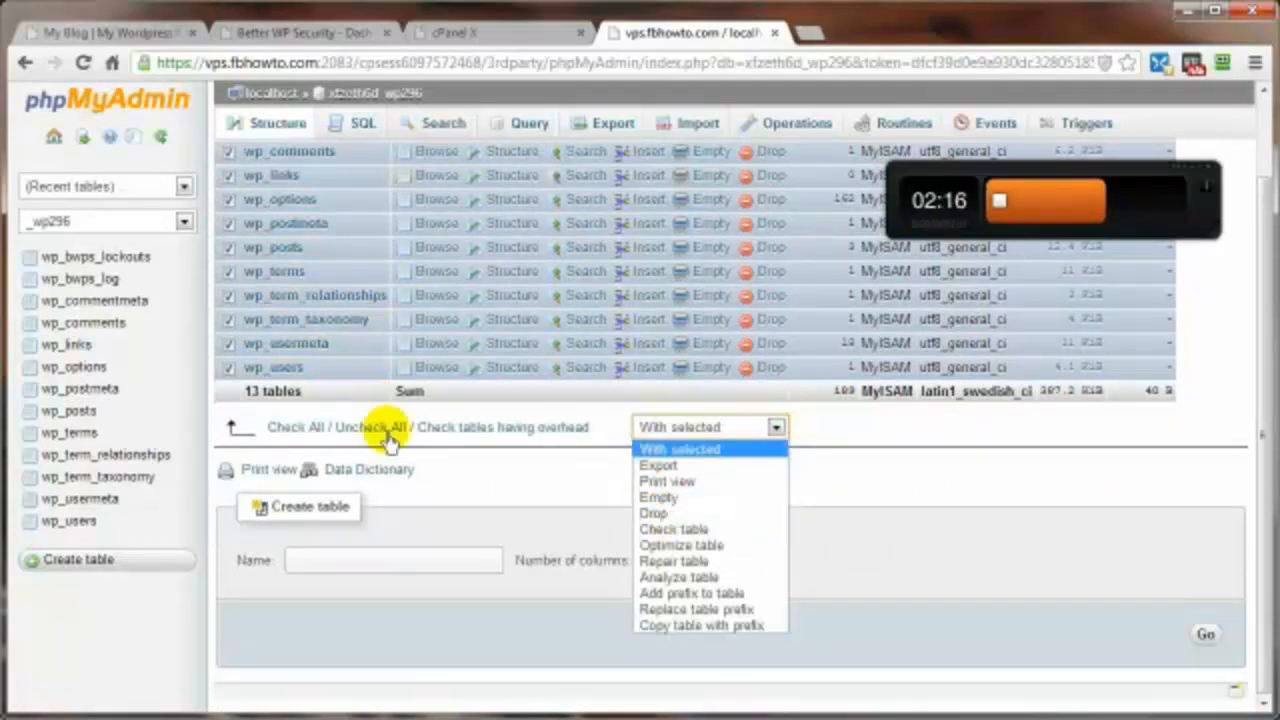
{"action": "scroll", "coordinate": [471, 505], "scroll_direction": "up", "scroll_amount": 2}
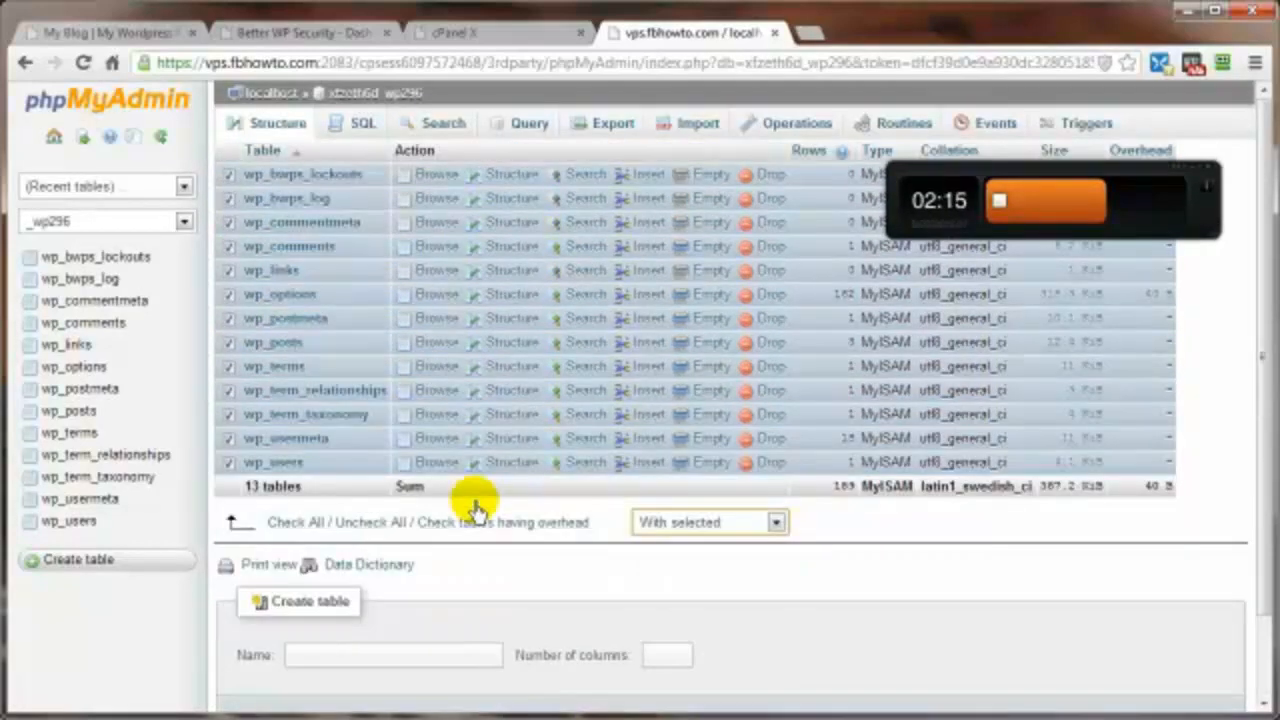
Step: Look over the phpMyAdmin Import page, then return to the Better WP Security tab
{"action": "left_click", "coordinate": [690, 130]}
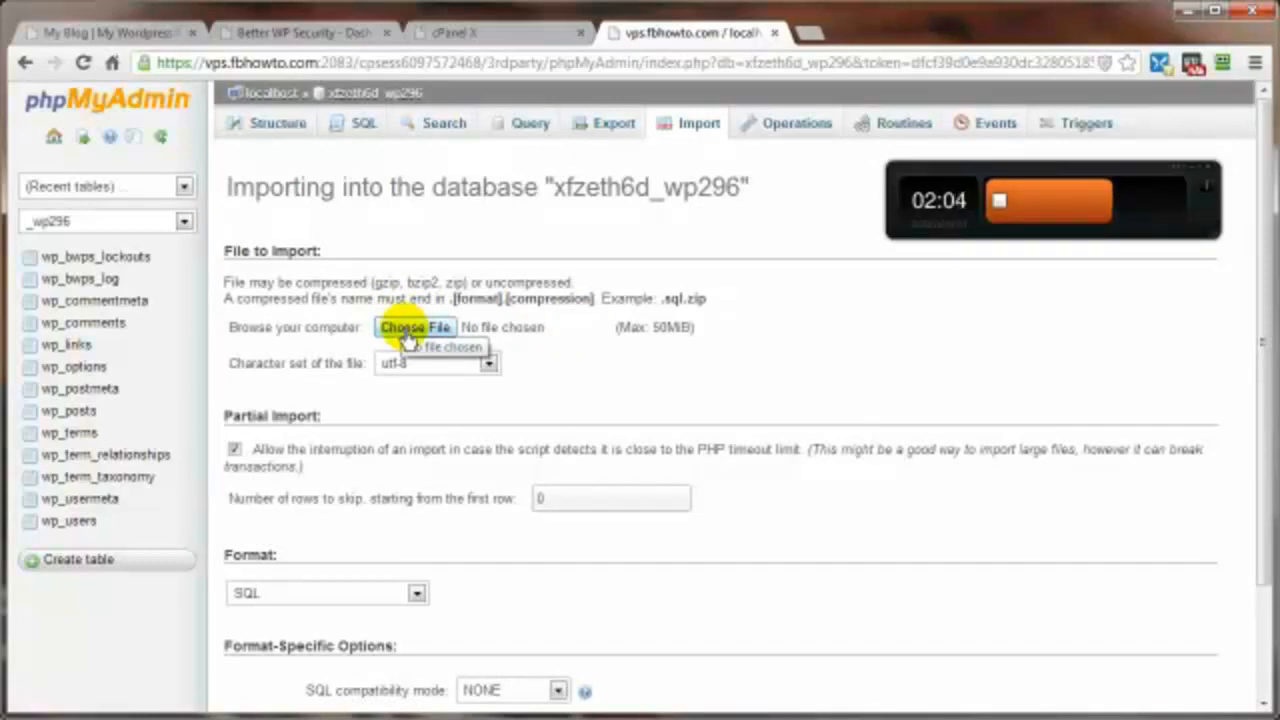
{"action": "scroll", "coordinate": [580, 371], "scroll_direction": "down", "scroll_amount": 3}
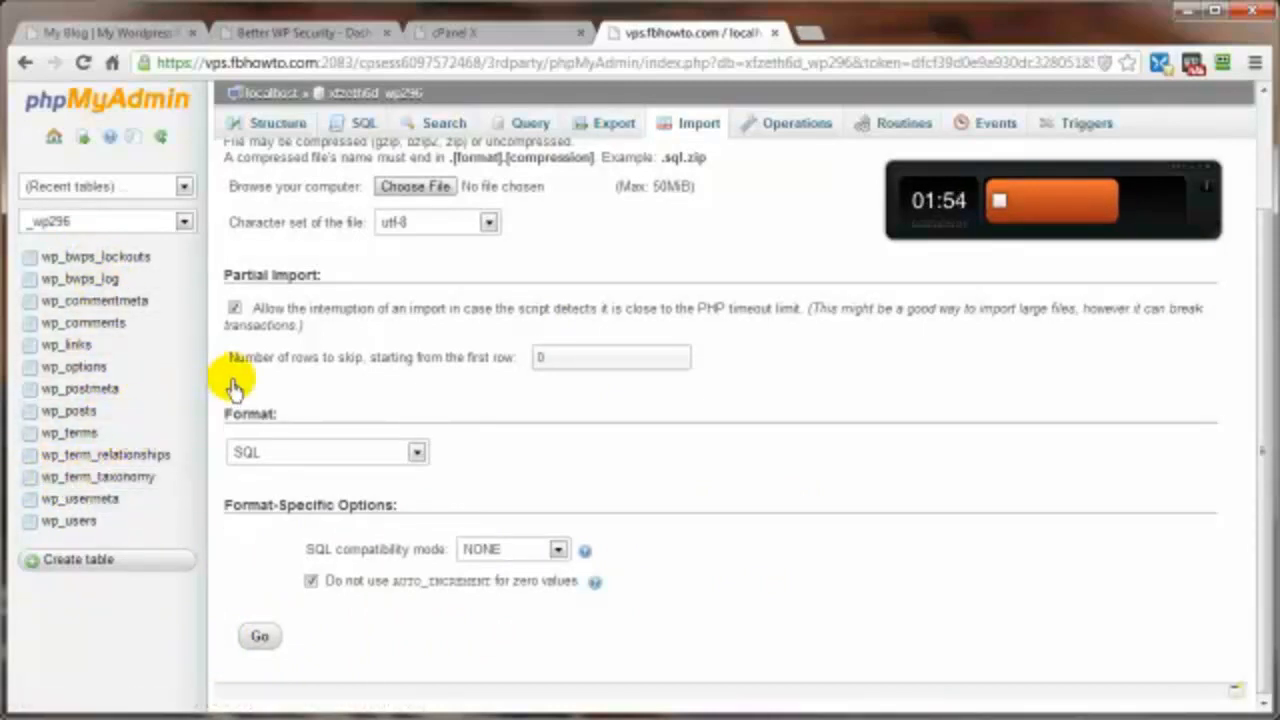
{"action": "left_click", "coordinate": [255, 32]}
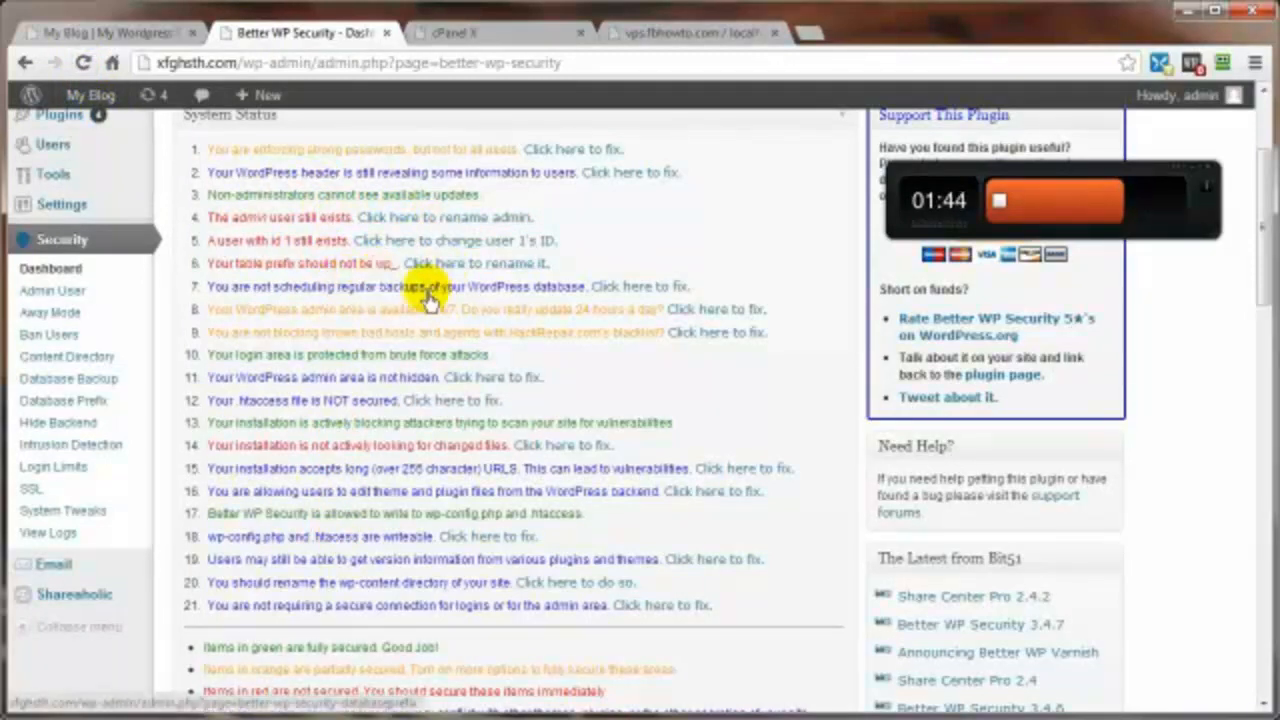
Step: Close the phpMyAdmin tab and return to the Better WP Security dashboard
{"action": "left_click", "coordinate": [645, 33]}
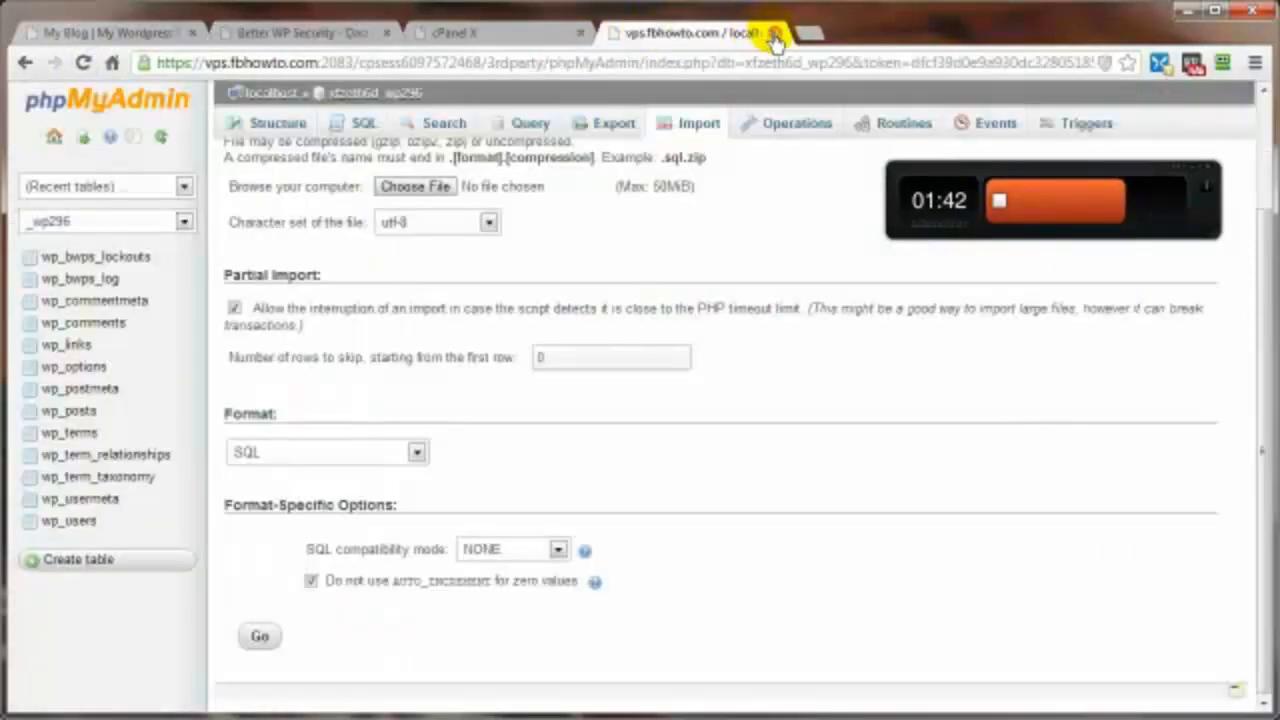
{"action": "left_click", "coordinate": [775, 35]}
{"action": "left_click", "coordinate": [275, 35]}
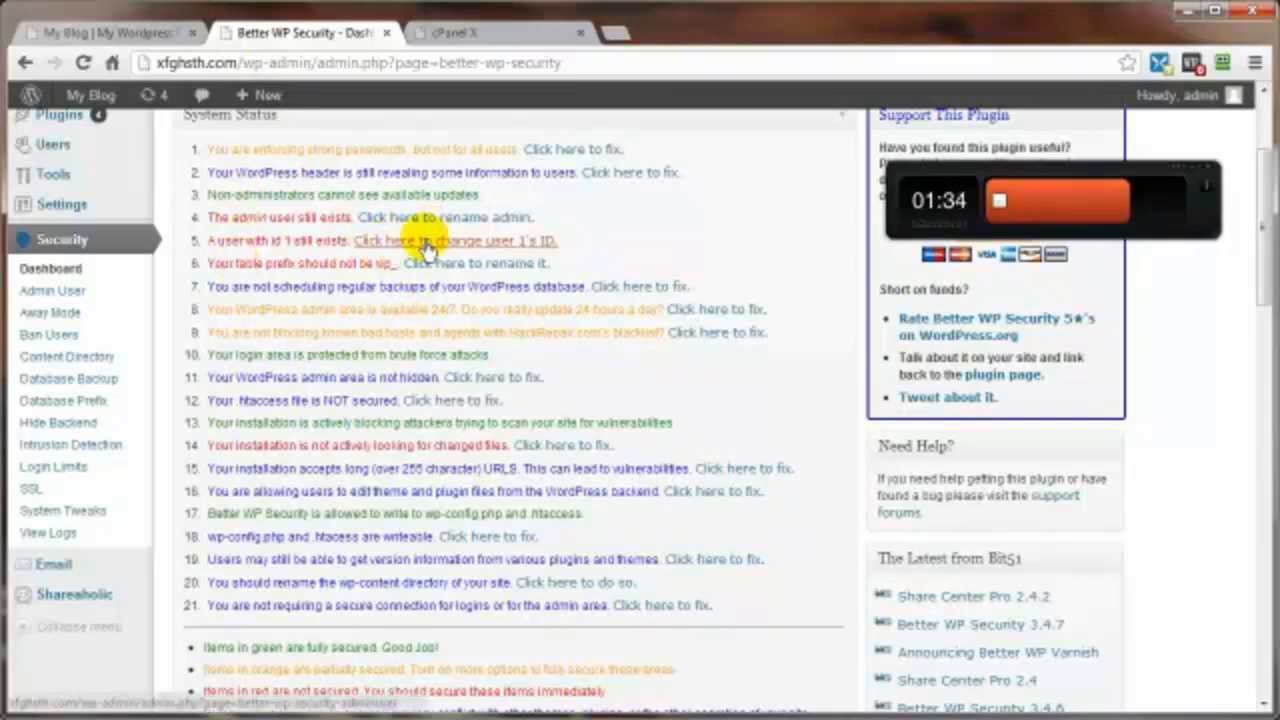
Step: Change the admin username to a new one under Admin User, then request the user 1 ID change
{"action": "left_click", "coordinate": [55, 291]}
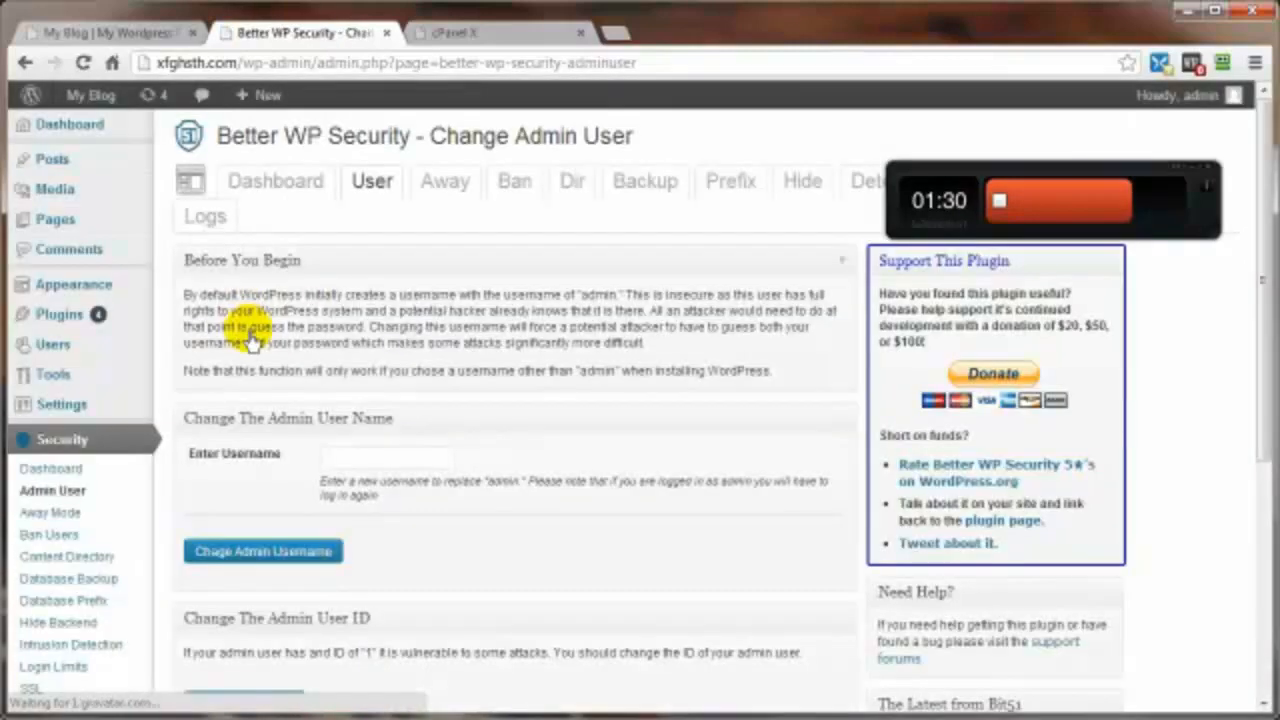
{"action": "left_click", "coordinate": [338, 460]}
{"action": "left_click", "coordinate": [343, 484]}
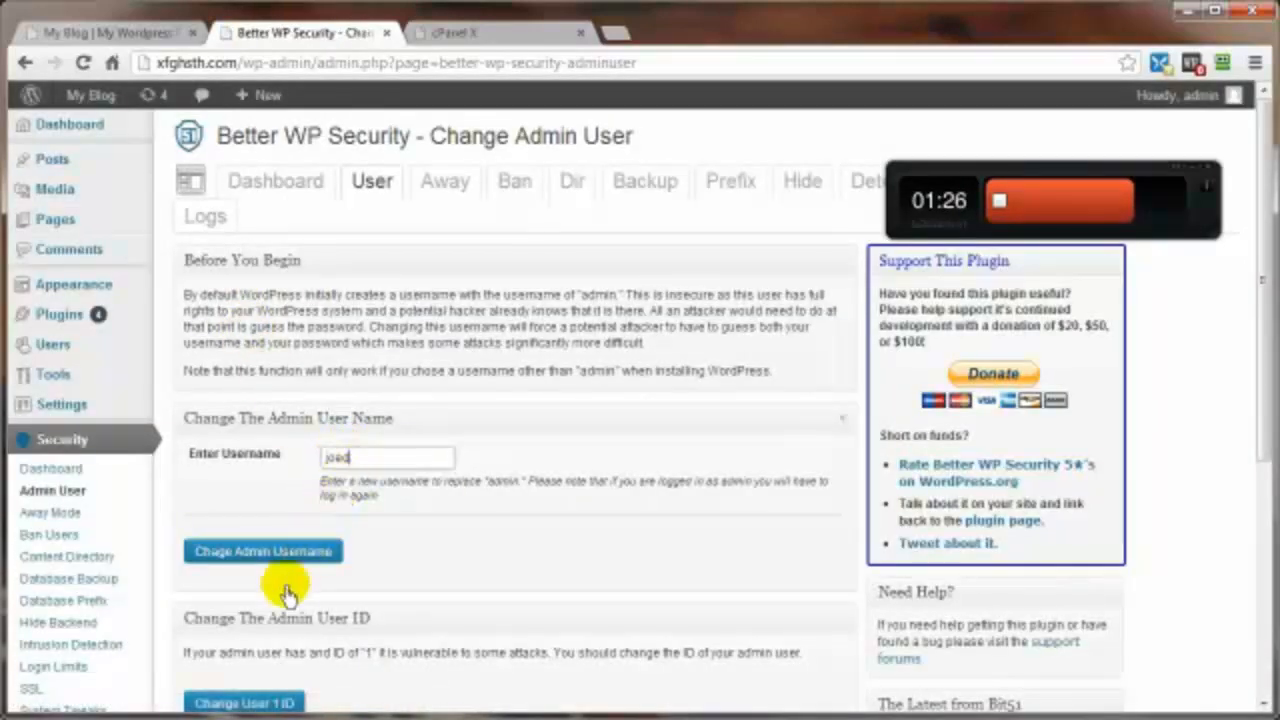
{"action": "left_click", "coordinate": [222, 566]}
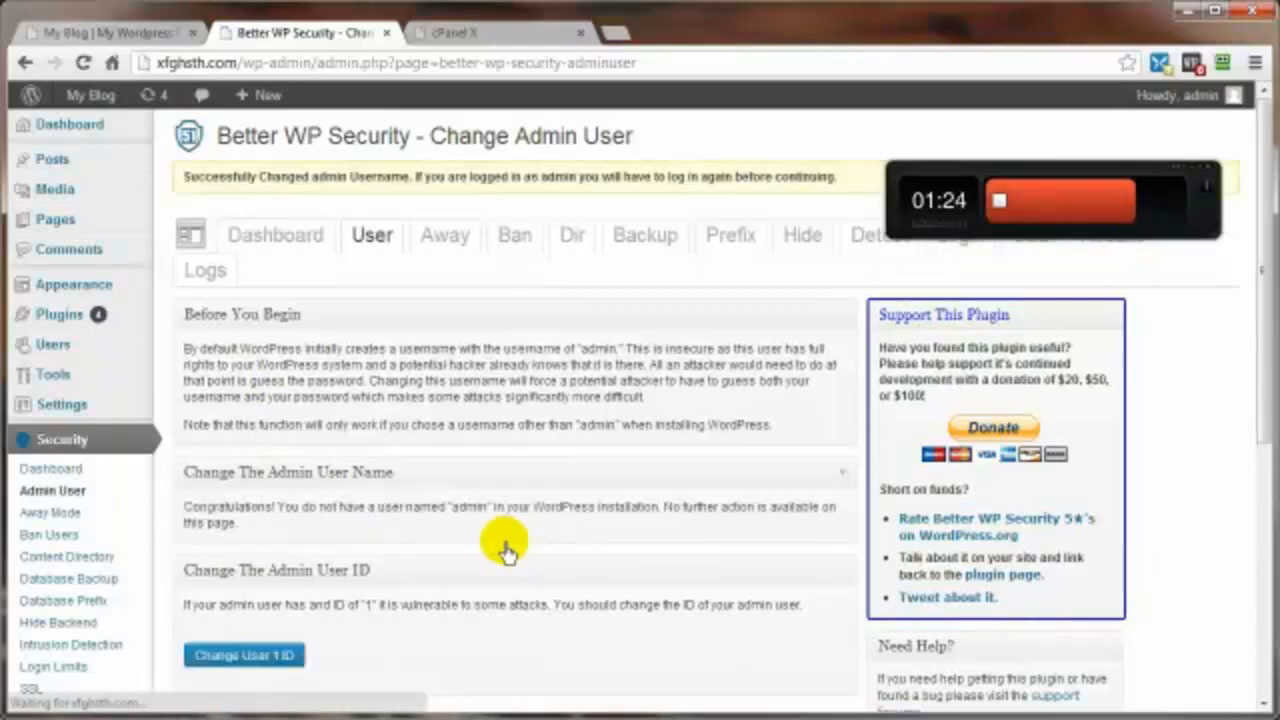
{"action": "scroll", "coordinate": [440, 534], "scroll_direction": "down", "scroll_amount": 3}
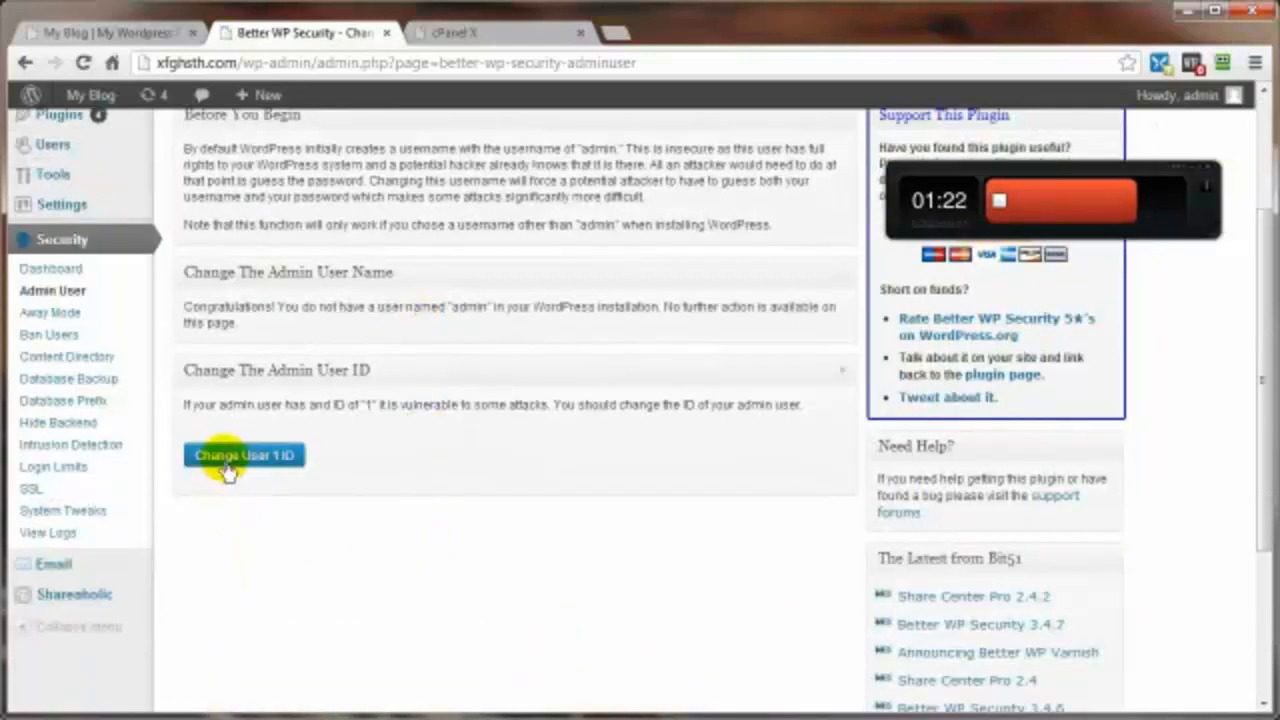
{"action": "left_click", "coordinate": [228, 468]}
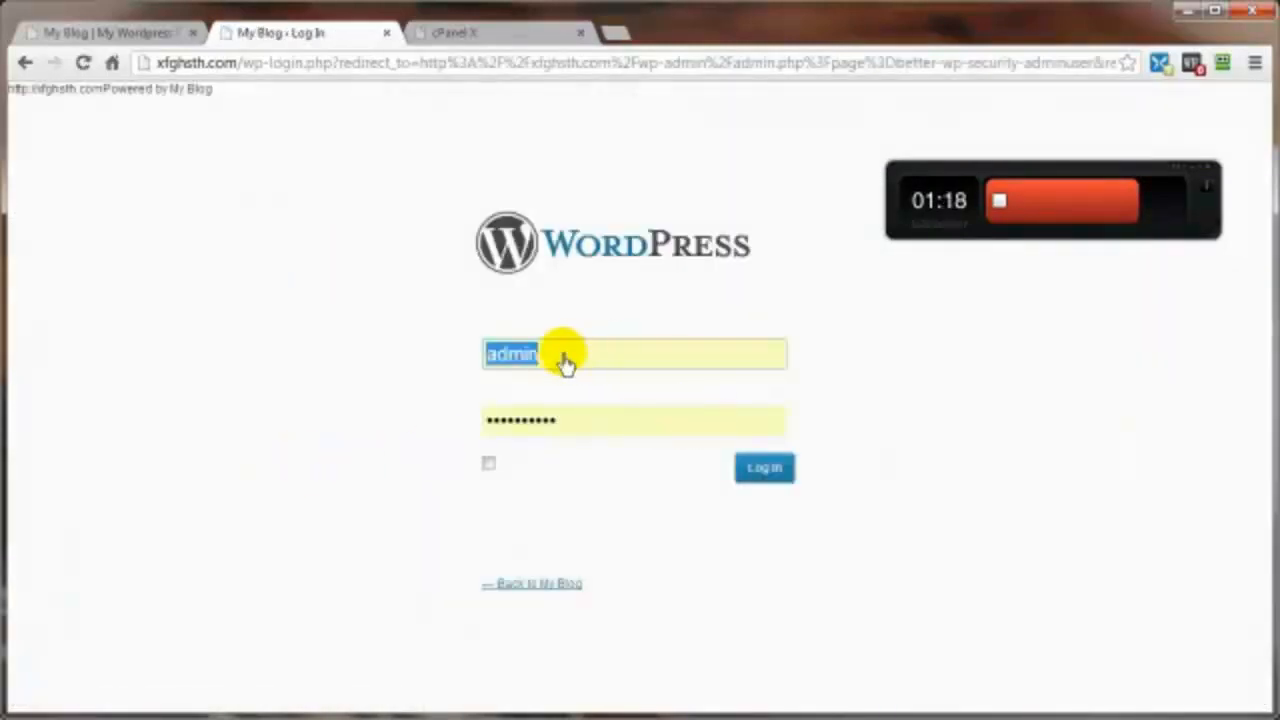
Step: Log back in with the new administrator username and the account password
{"action": "type", "text": "joed"}
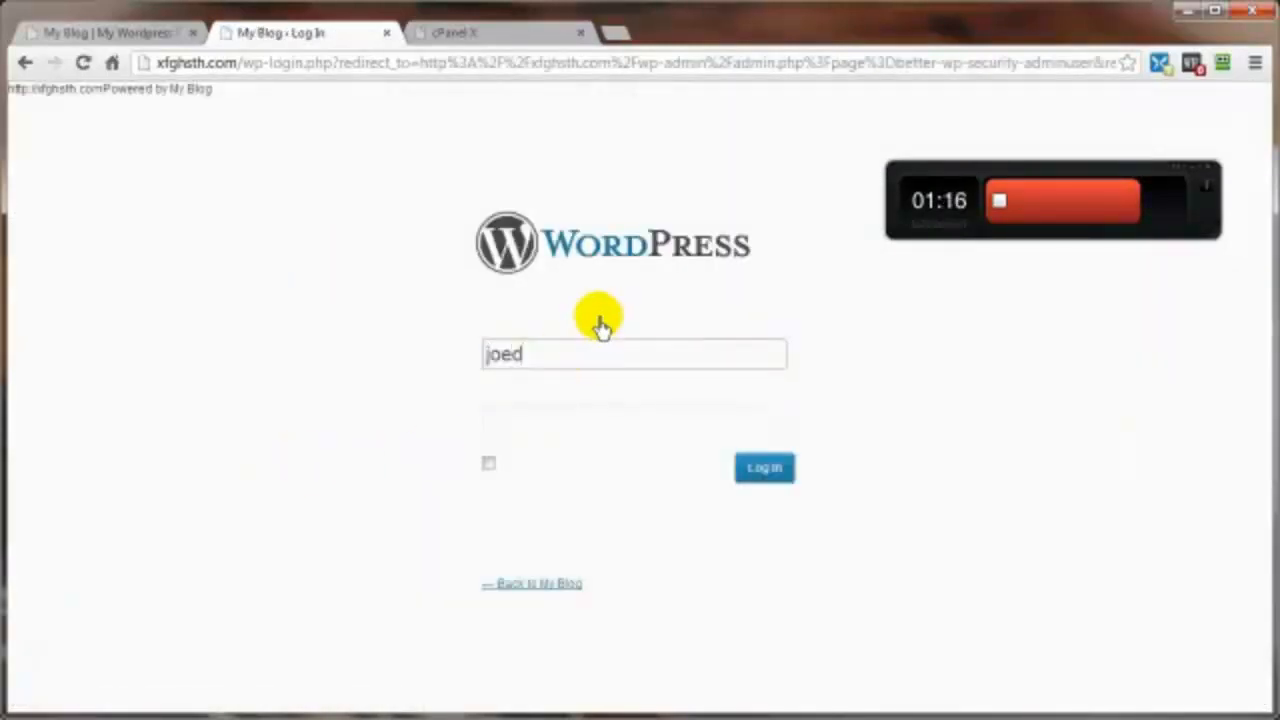
{"action": "left_click", "coordinate": [598, 434]}
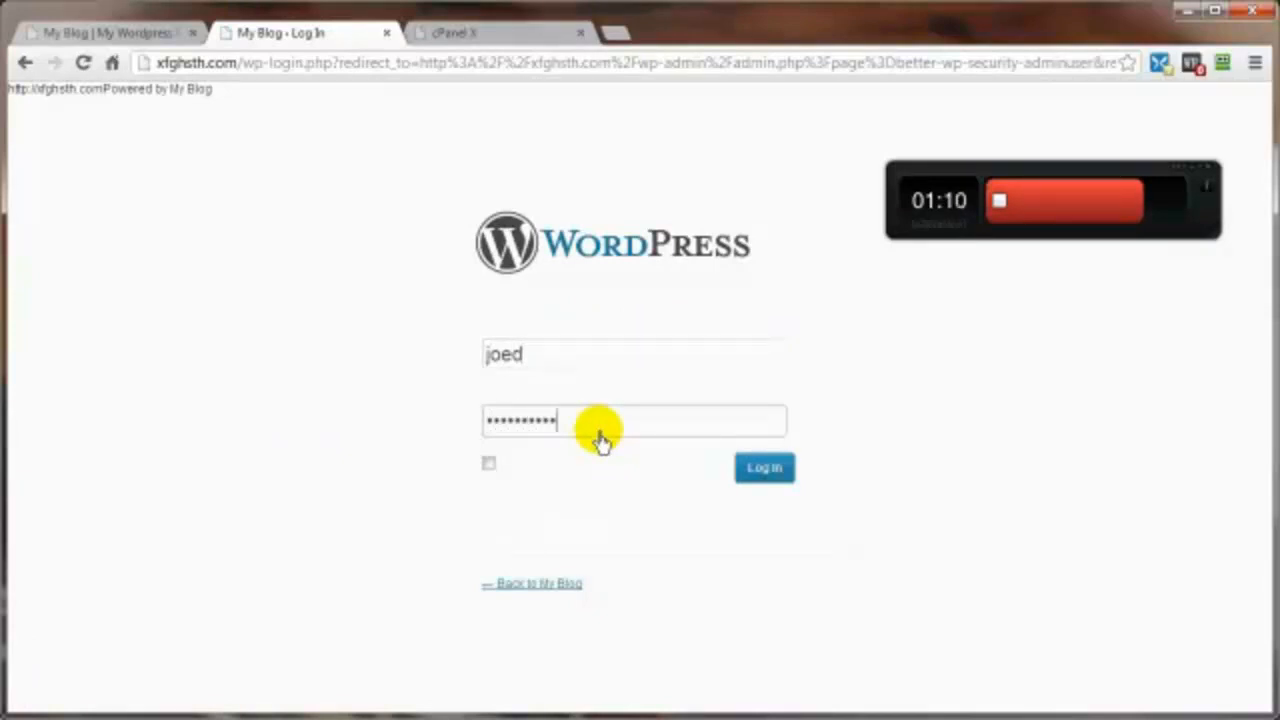
{"action": "left_click", "coordinate": [757, 467]}
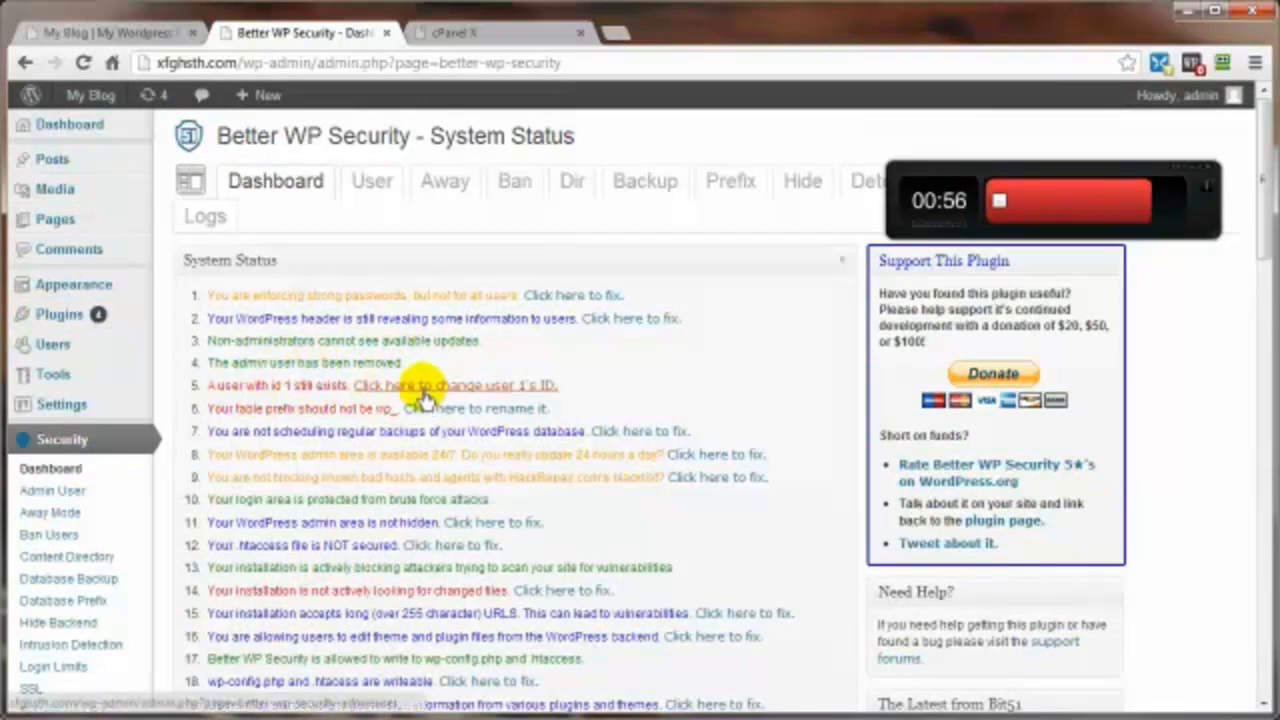
Step: Change user 1's ID, then confirm on the status dashboard that user ID 1 is gone
{"action": "left_click", "coordinate": [422, 392]}
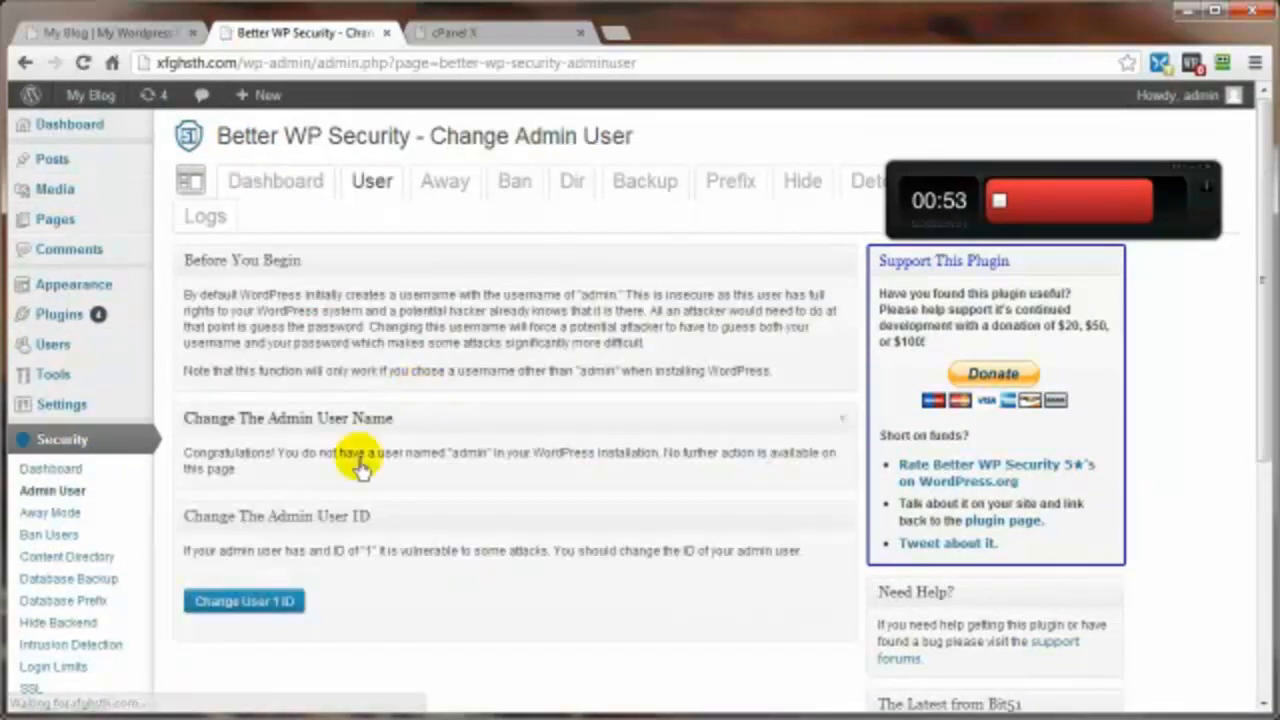
{"action": "left_click", "coordinate": [272, 602]}
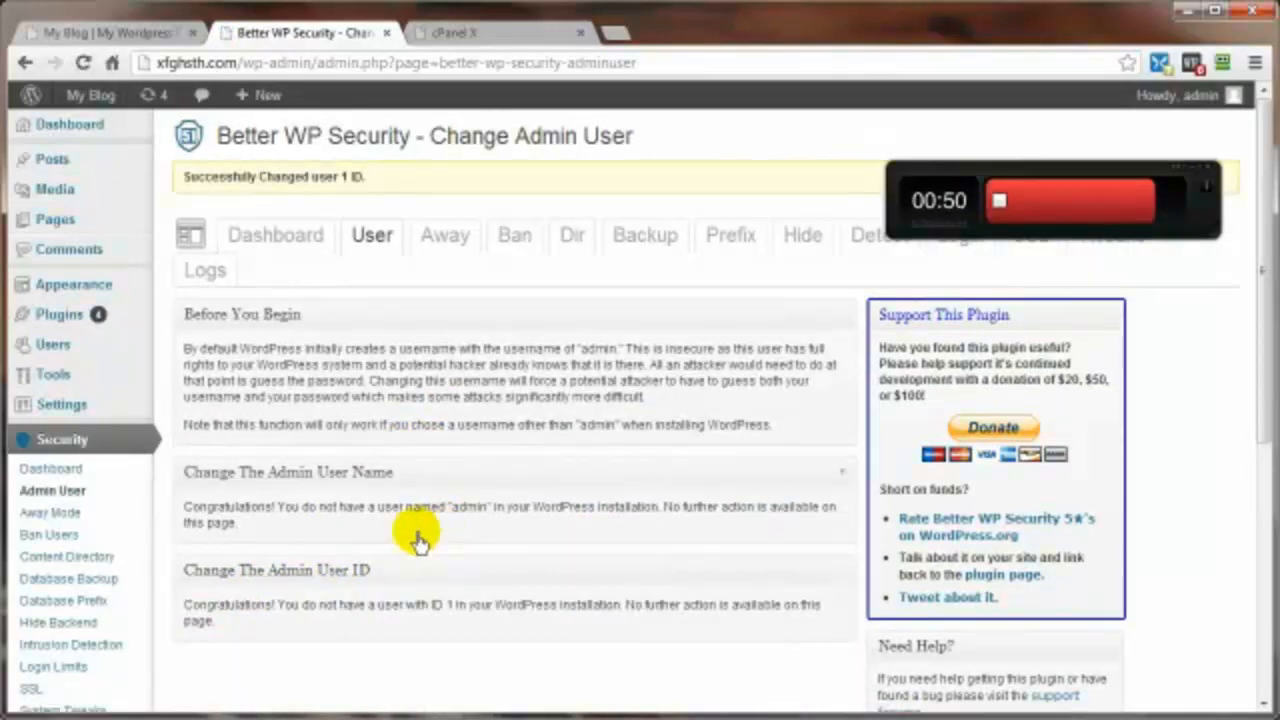
{"action": "scroll", "coordinate": [416, 540], "scroll_direction": "down", "scroll_amount": 1}
{"action": "left_click", "coordinate": [276, 134]}
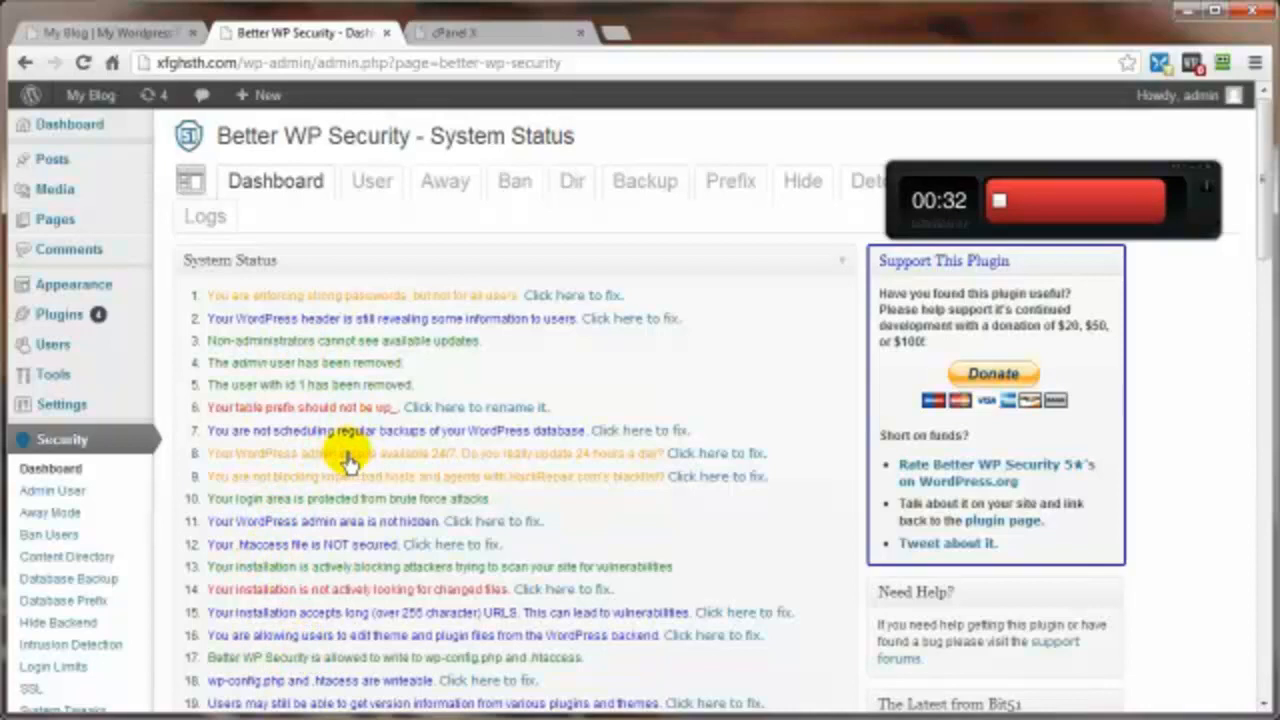
{"action": "scroll", "coordinate": [350, 462], "scroll_direction": "down", "scroll_amount": 1}
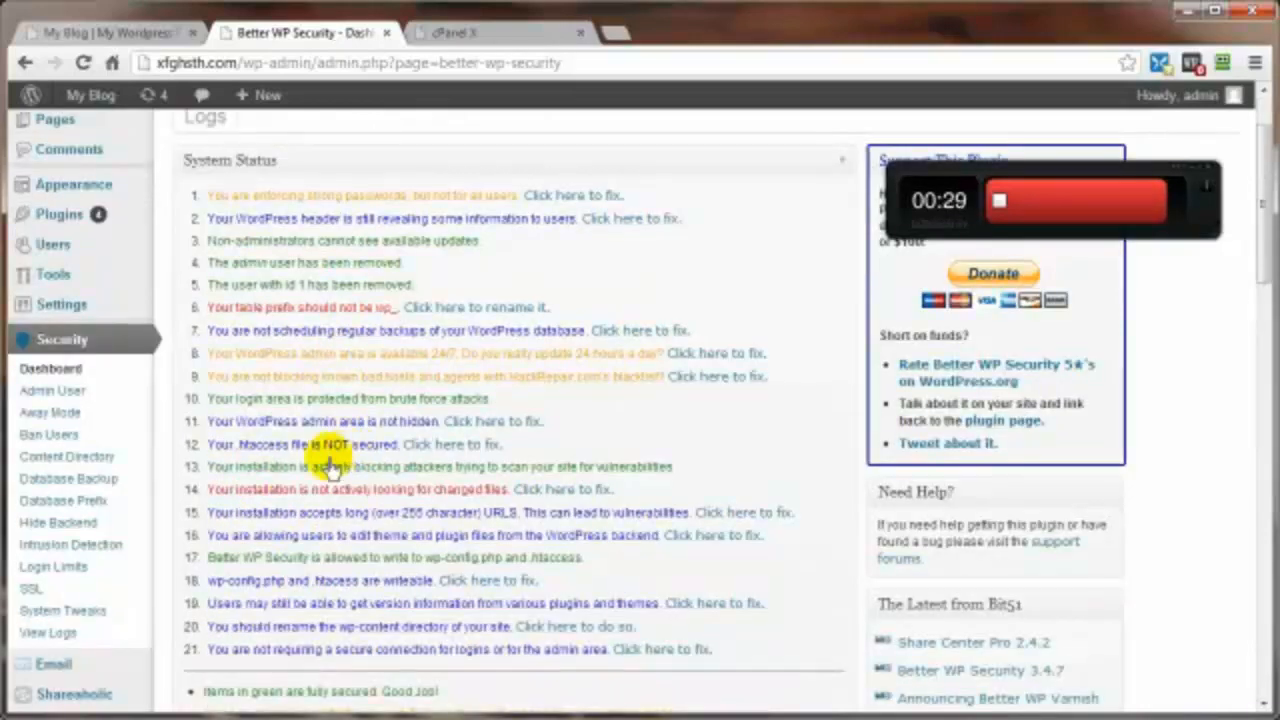
Step: Open Better WP Security's System Tweaks page and review the unchecked Server Tweaks options
{"action": "left_click", "coordinate": [83, 612]}
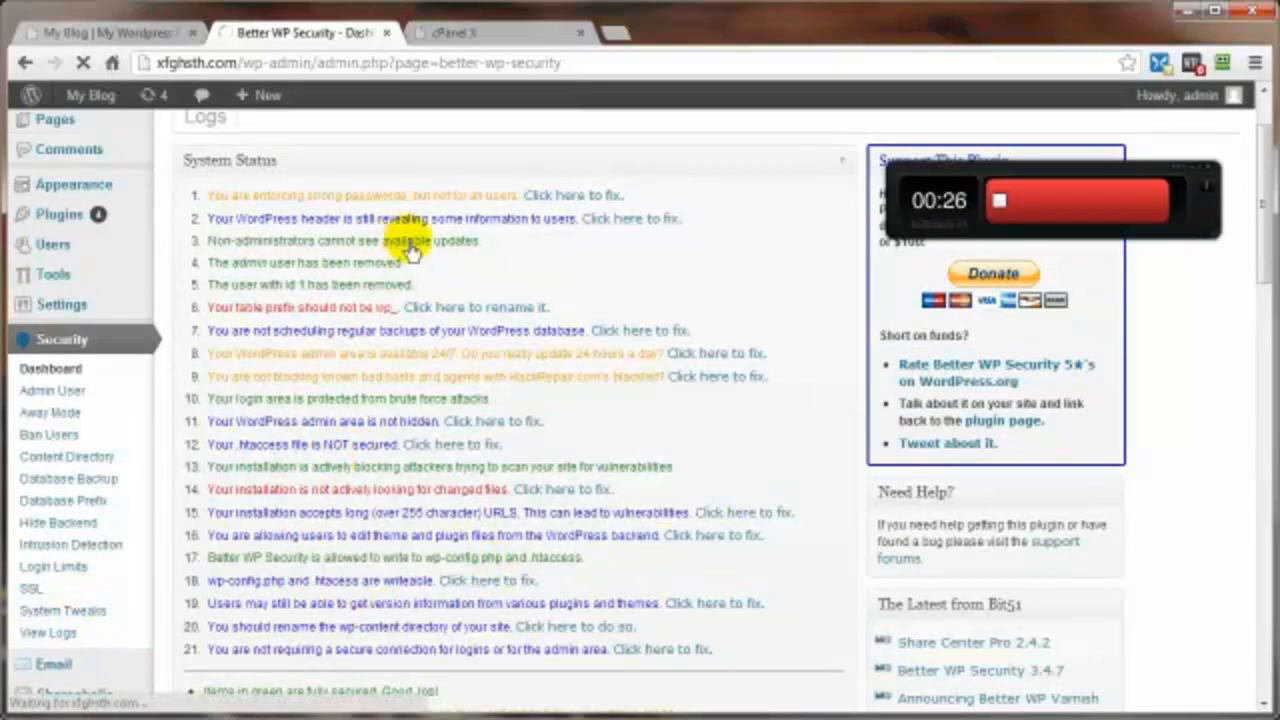
{"action": "scroll", "coordinate": [457, 414], "scroll_direction": "down", "scroll_amount": 4}
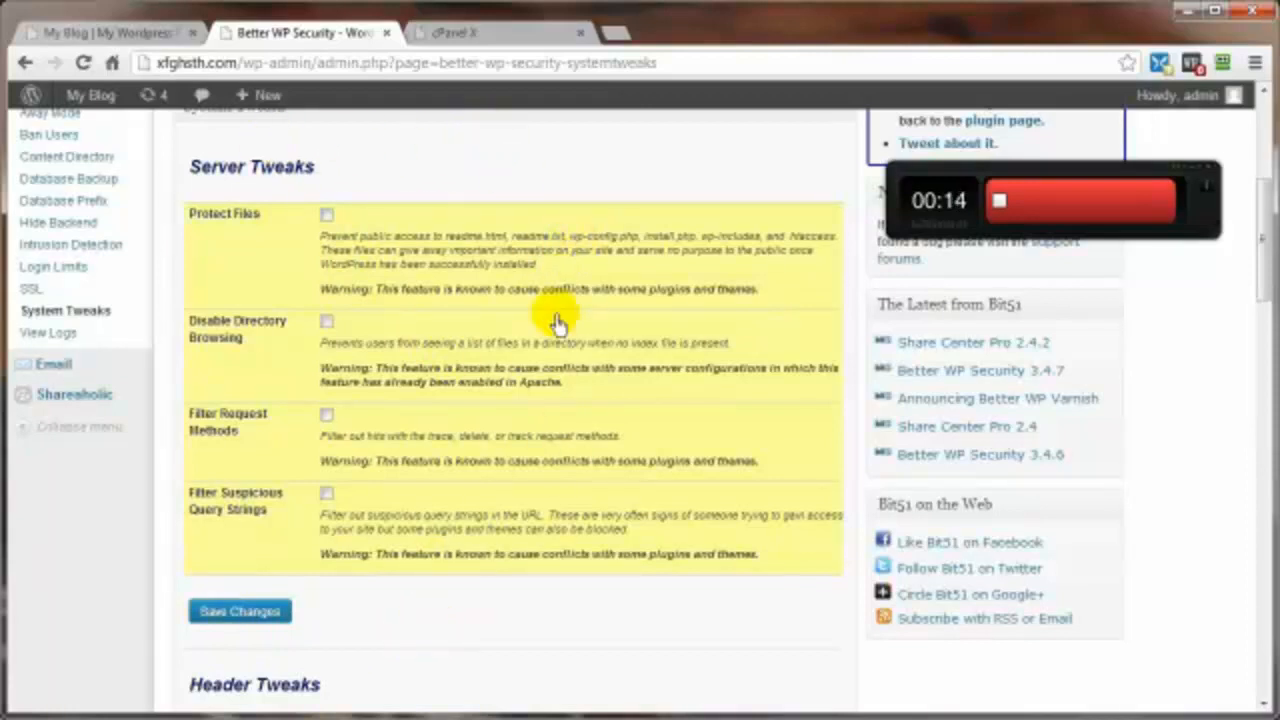
{"action": "scroll", "coordinate": [478, 520], "scroll_direction": "up", "scroll_amount": 4}
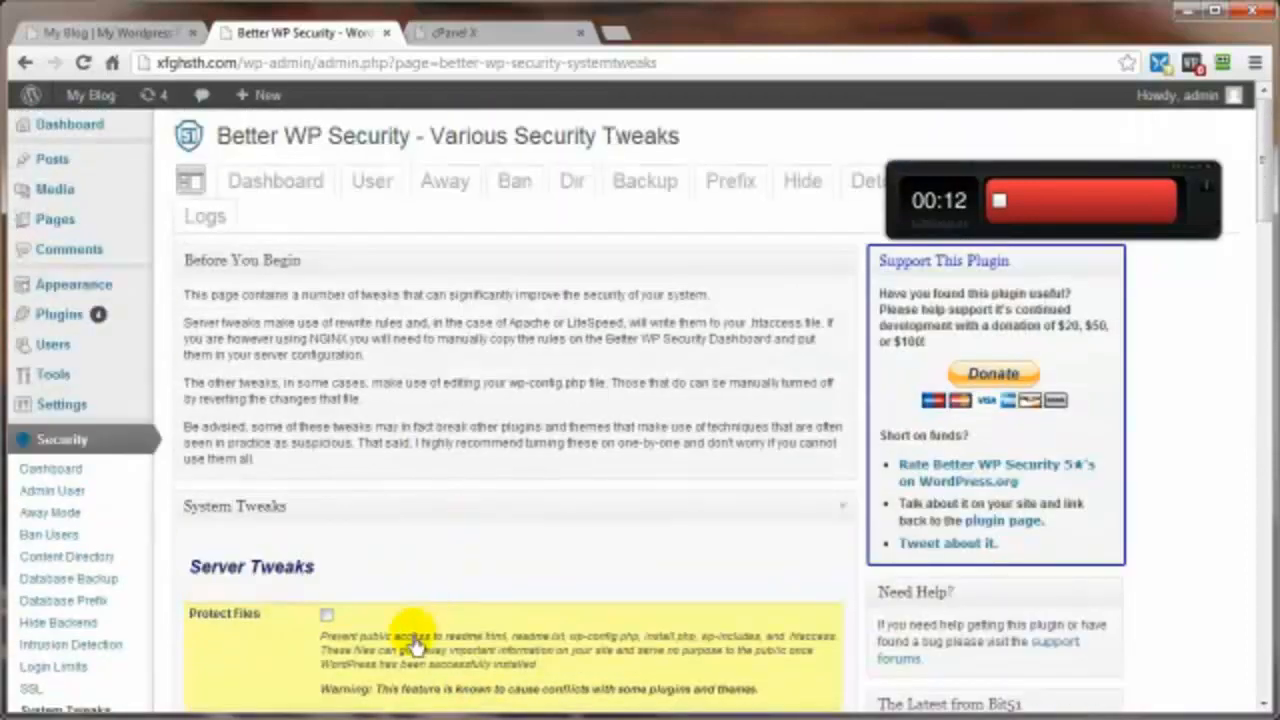
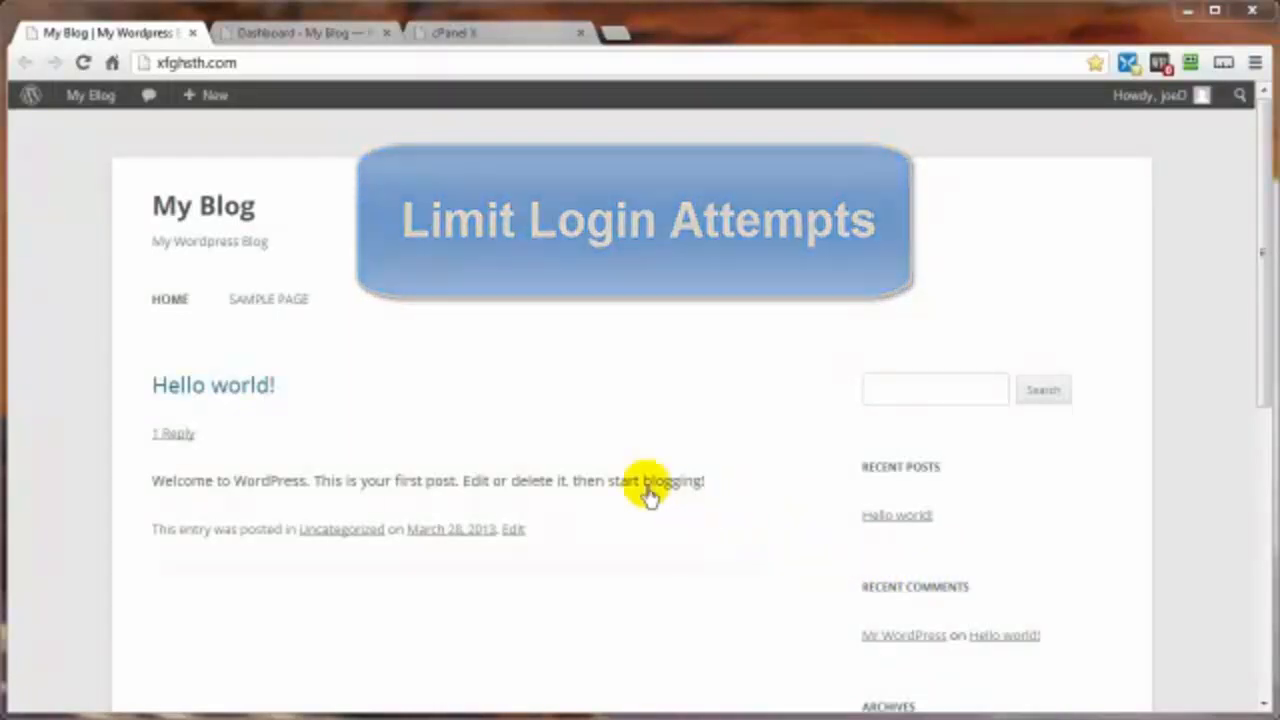
Step: Bring up the WordPress admin Dashboard for the 3.5.1 site running Twenty Twelve
{"action": "left_click", "coordinate": [276, 34]}
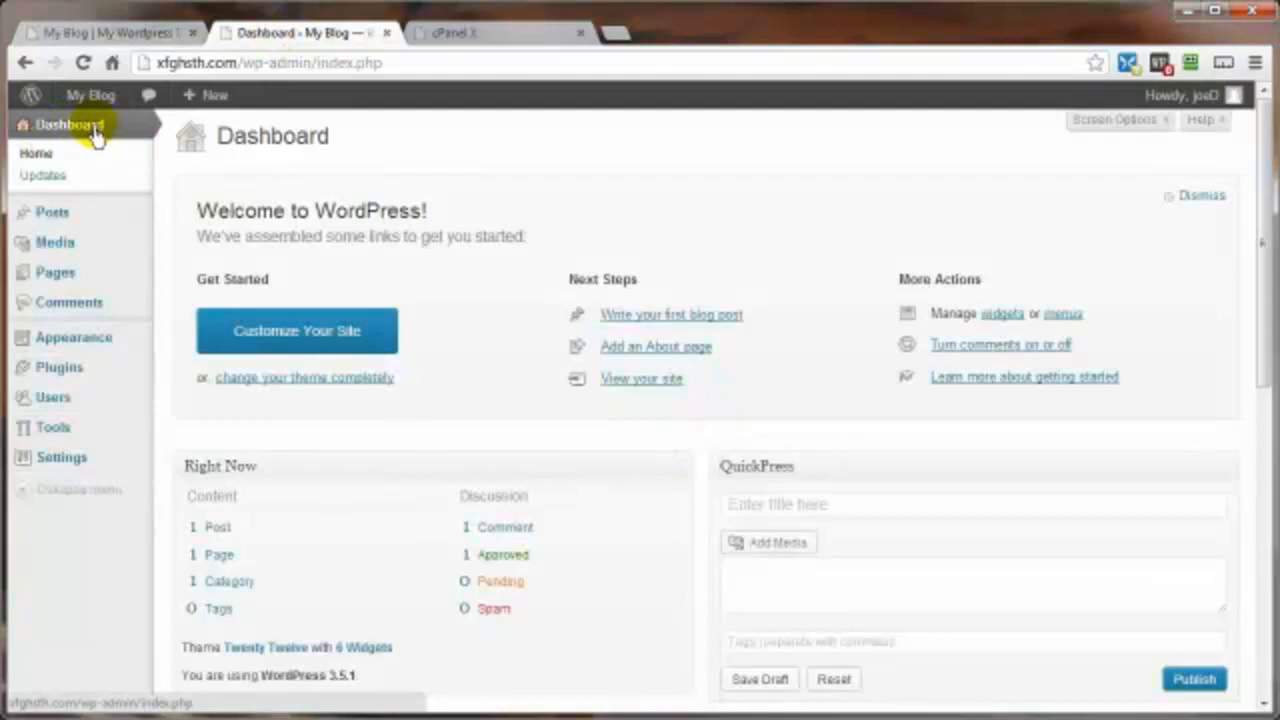
{"action": "mouse_move", "coordinate": [76, 368]}
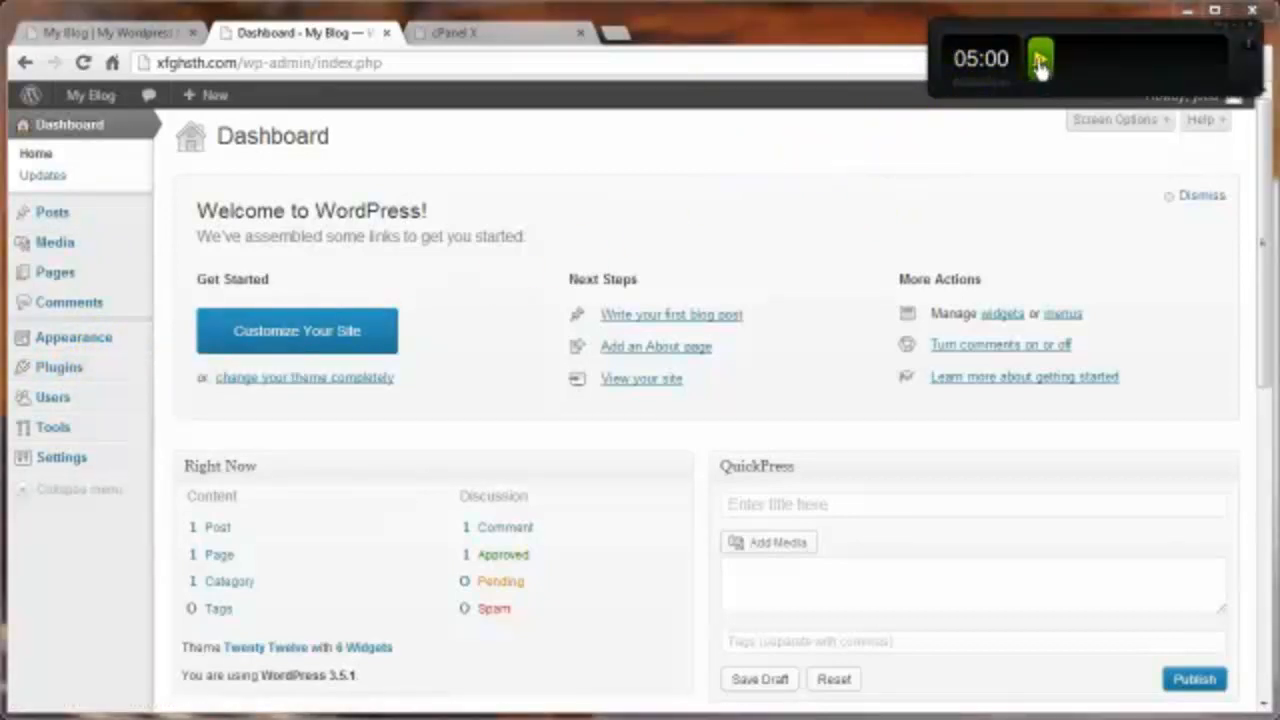
{"action": "left_click", "coordinate": [1040, 62]}
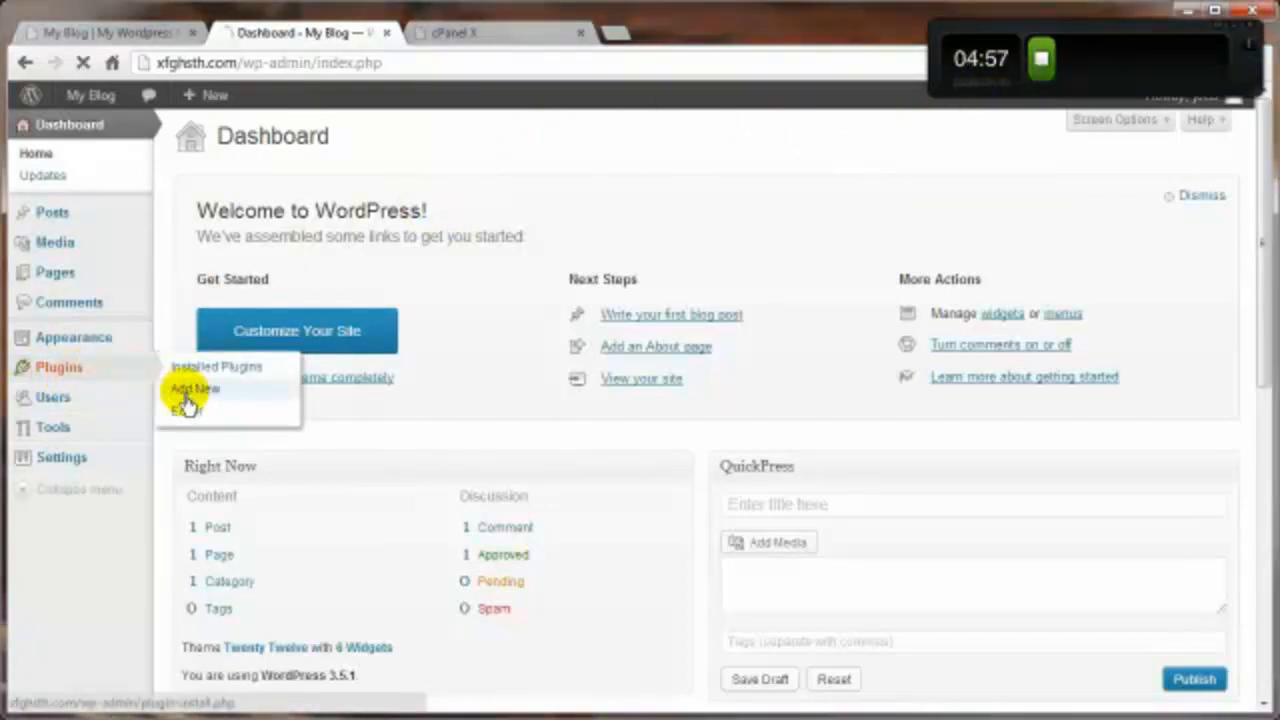
Step: Search Add New plugins for 'limit', then install and activate Limit Login Attempts 1.7.1
{"action": "left_click", "coordinate": [188, 390]}
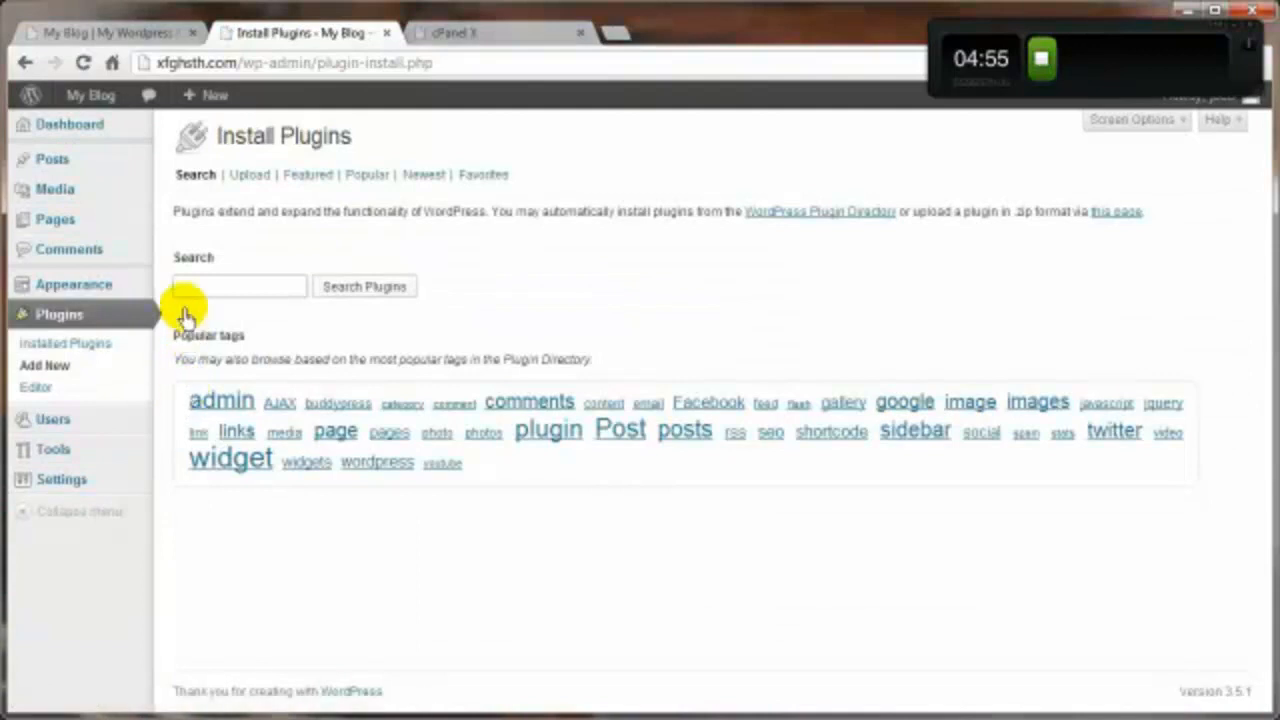
{"action": "left_click", "coordinate": [193, 289]}
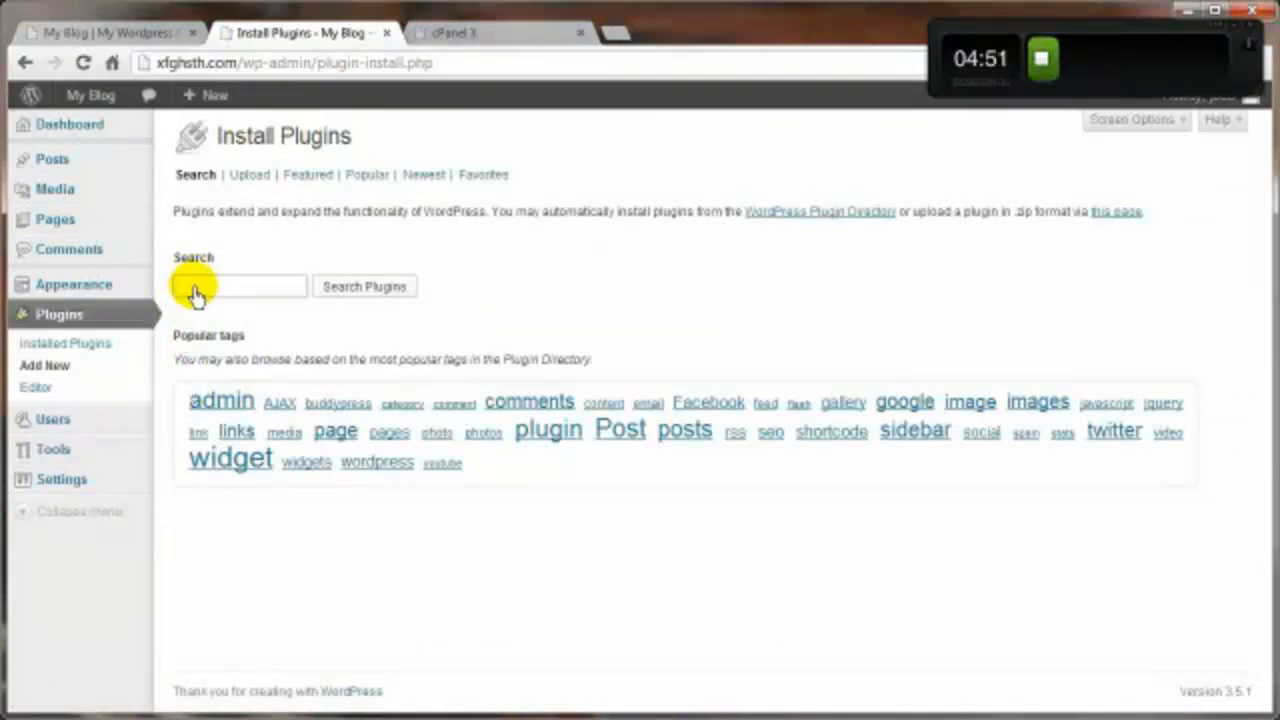
{"action": "type", "text": "limi"}
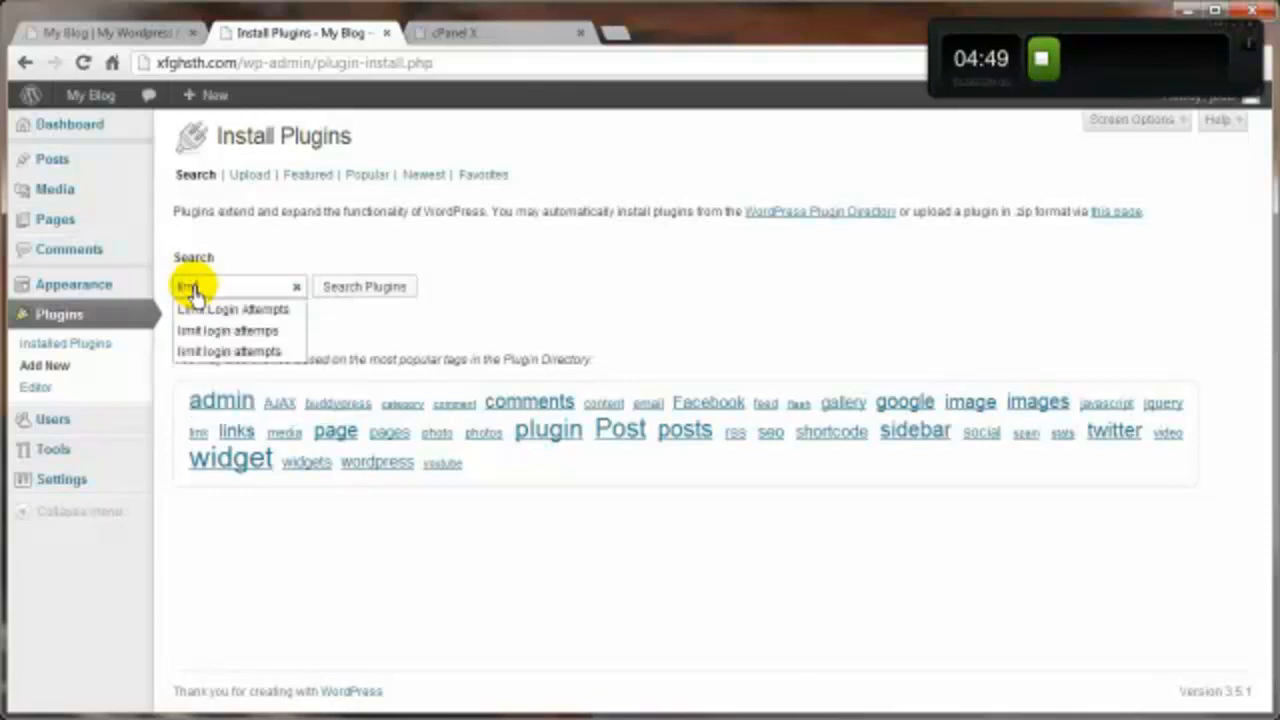
{"action": "type", "text": "t"}
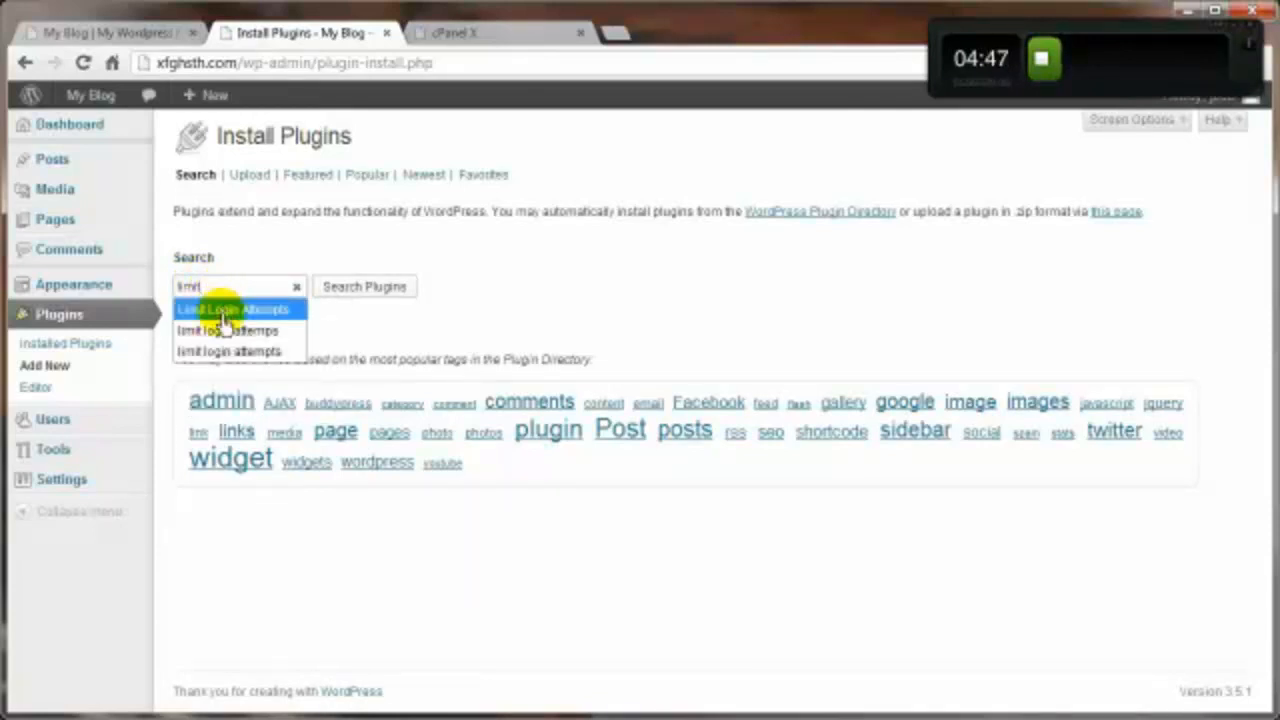
{"action": "left_click", "coordinate": [220, 310]}
{"action": "left_click", "coordinate": [386, 289]}
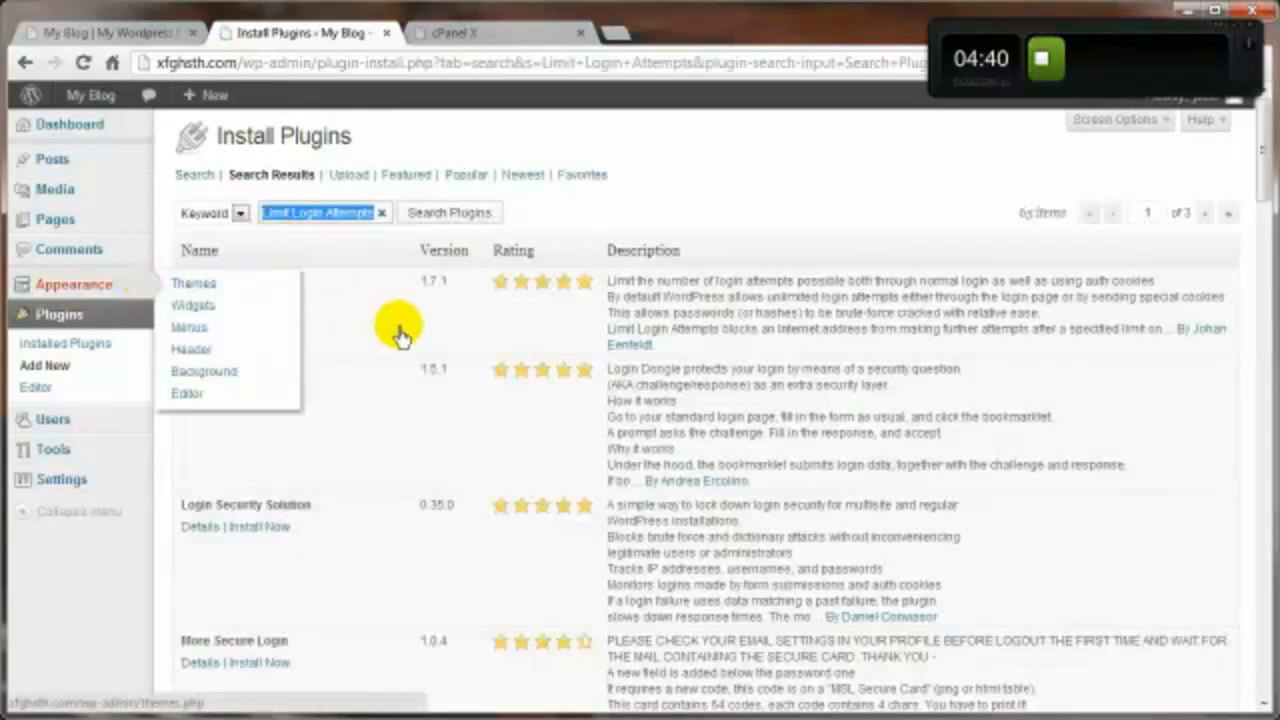
{"action": "left_click", "coordinate": [254, 306]}
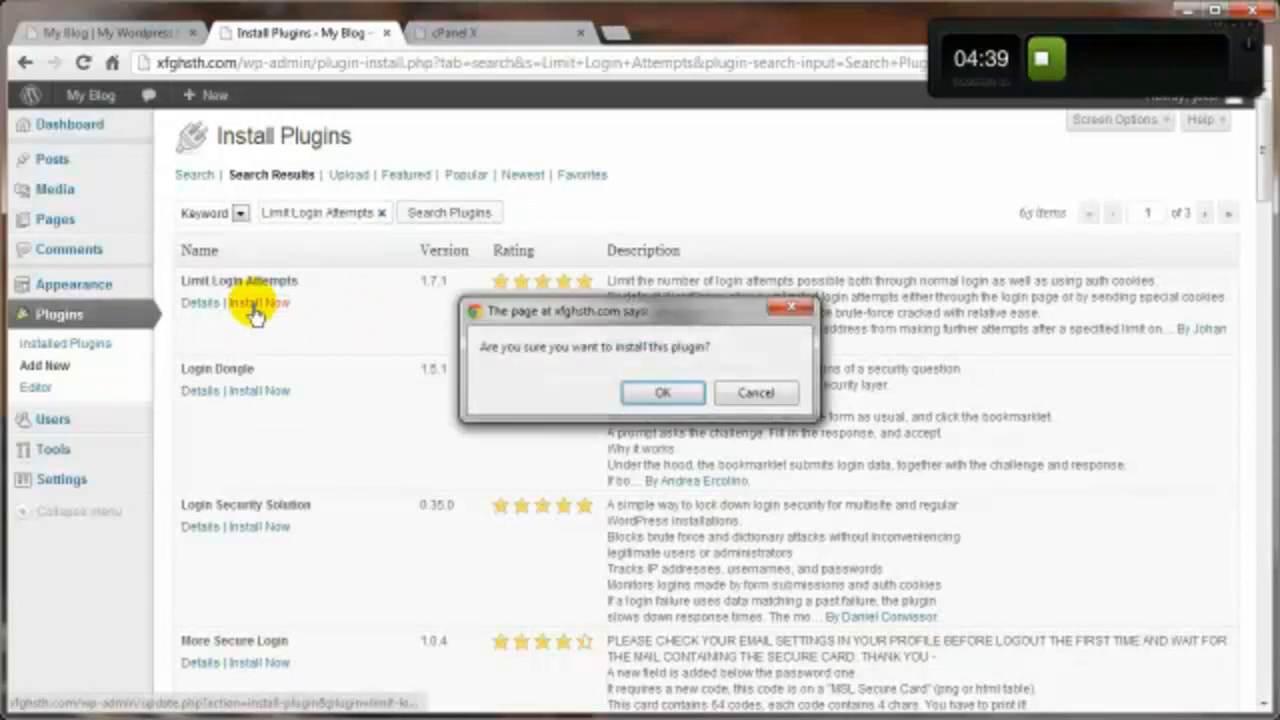
{"action": "left_click", "coordinate": [665, 395]}
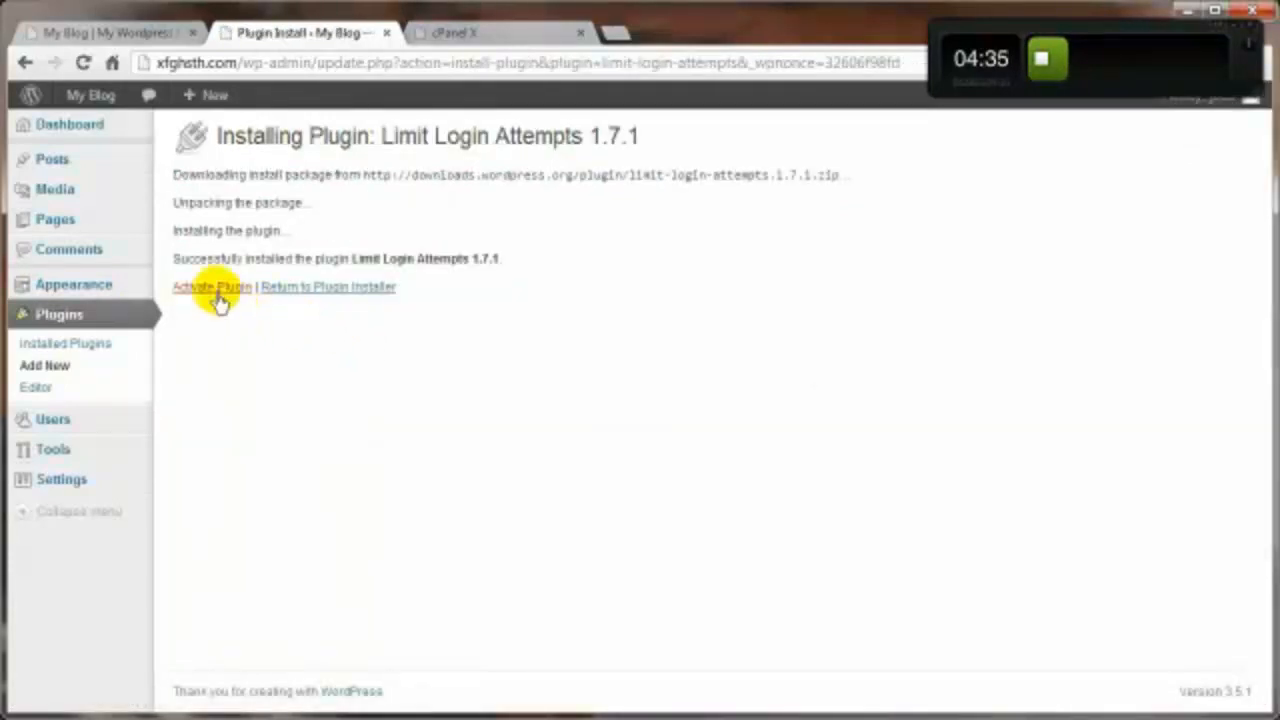
{"action": "left_click", "coordinate": [210, 290]}
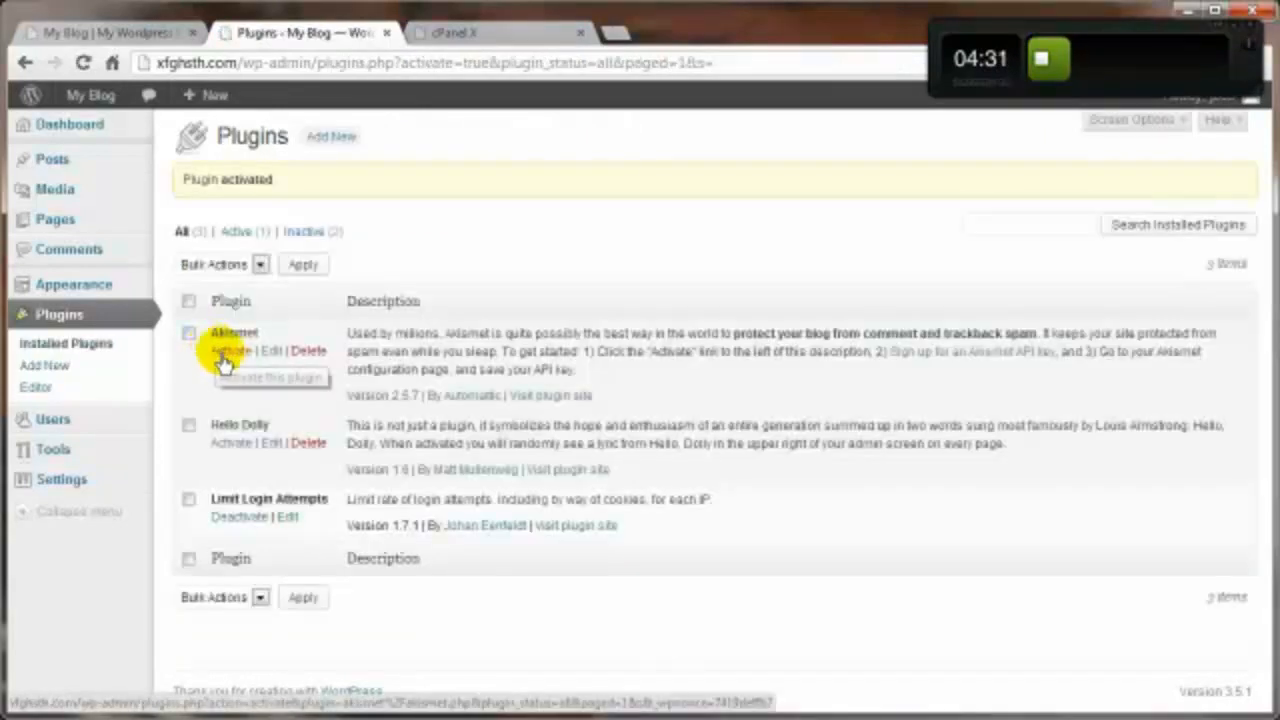
Step: Review Limit Login Attempts settings: 4 retries, 20-minute lockout, 24-hour extended lockout, and lockout log
{"action": "mouse_move", "coordinate": [88, 482]}
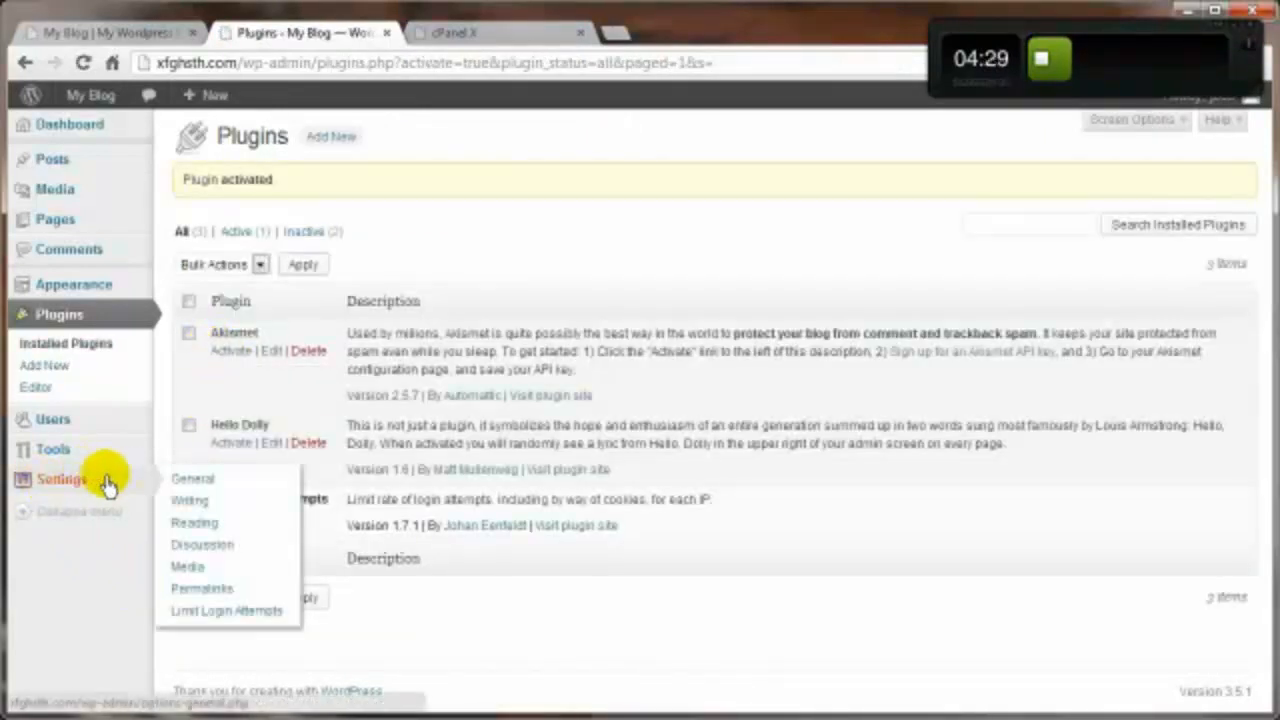
{"action": "left_click", "coordinate": [191, 615]}
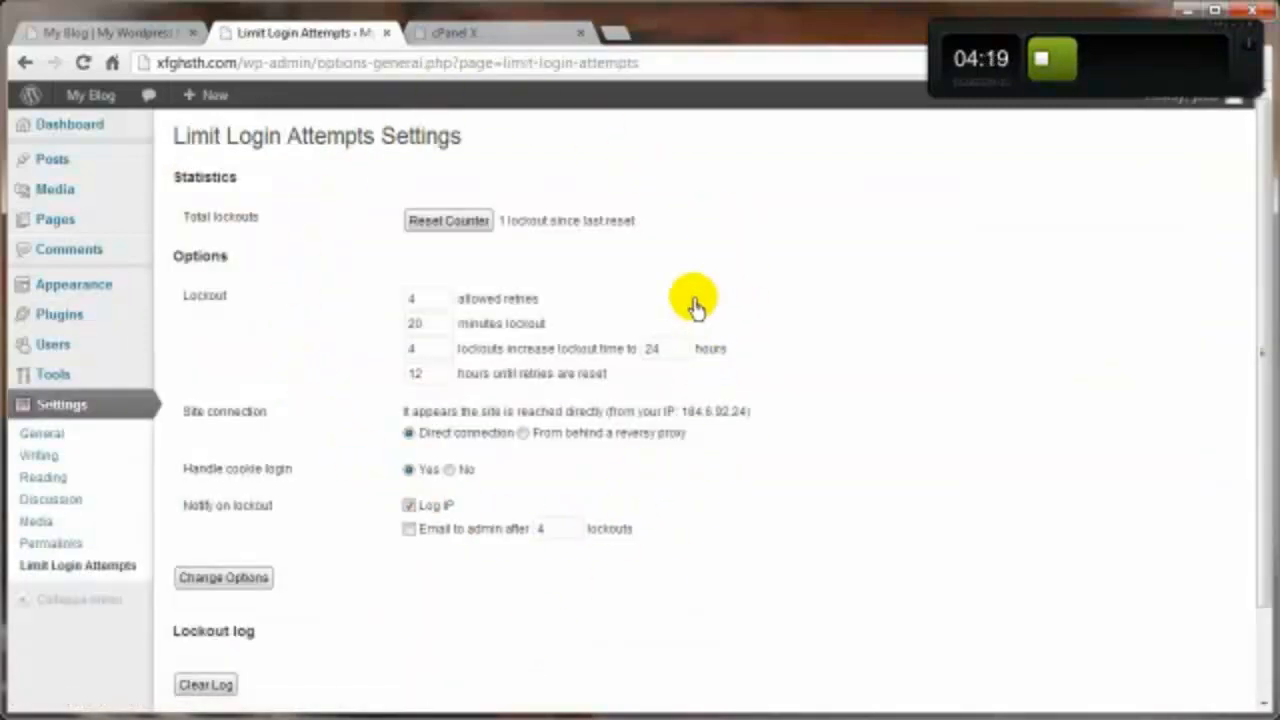
{"action": "scroll", "coordinate": [250, 440], "scroll_direction": "down", "scroll_amount": 2}
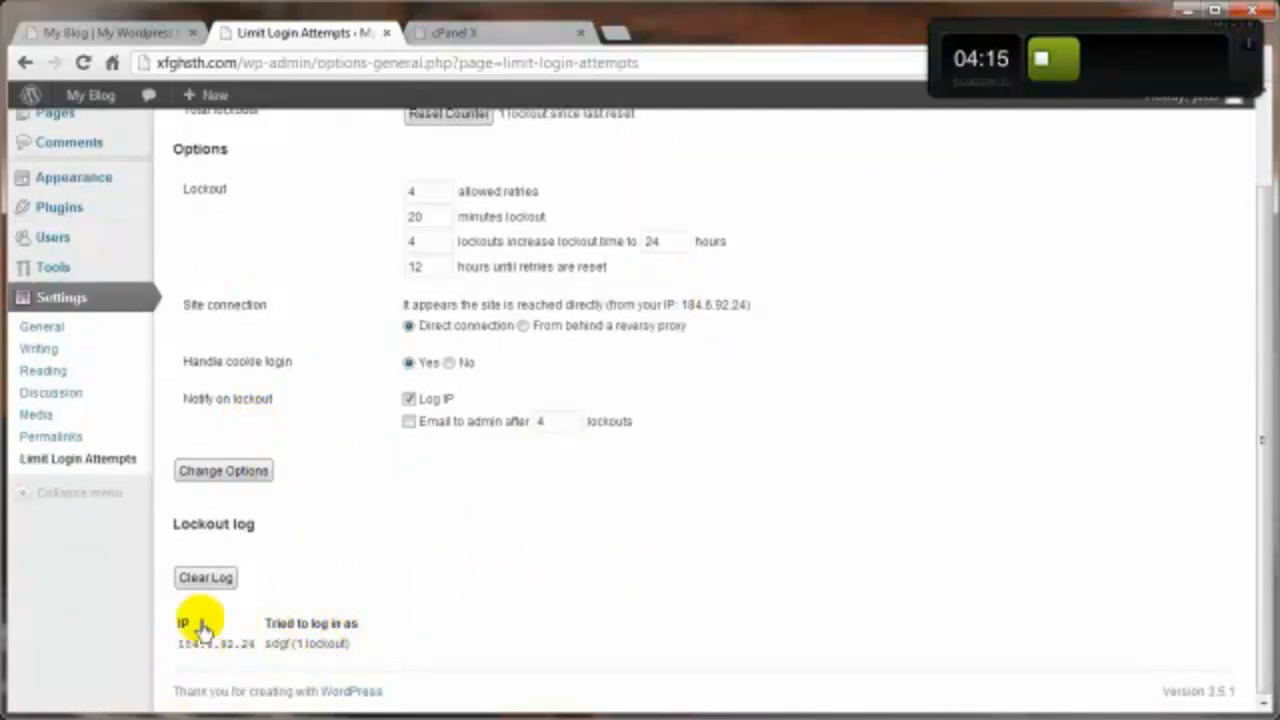
{"action": "scroll", "coordinate": [432, 641], "scroll_direction": "up", "scroll_amount": 2}
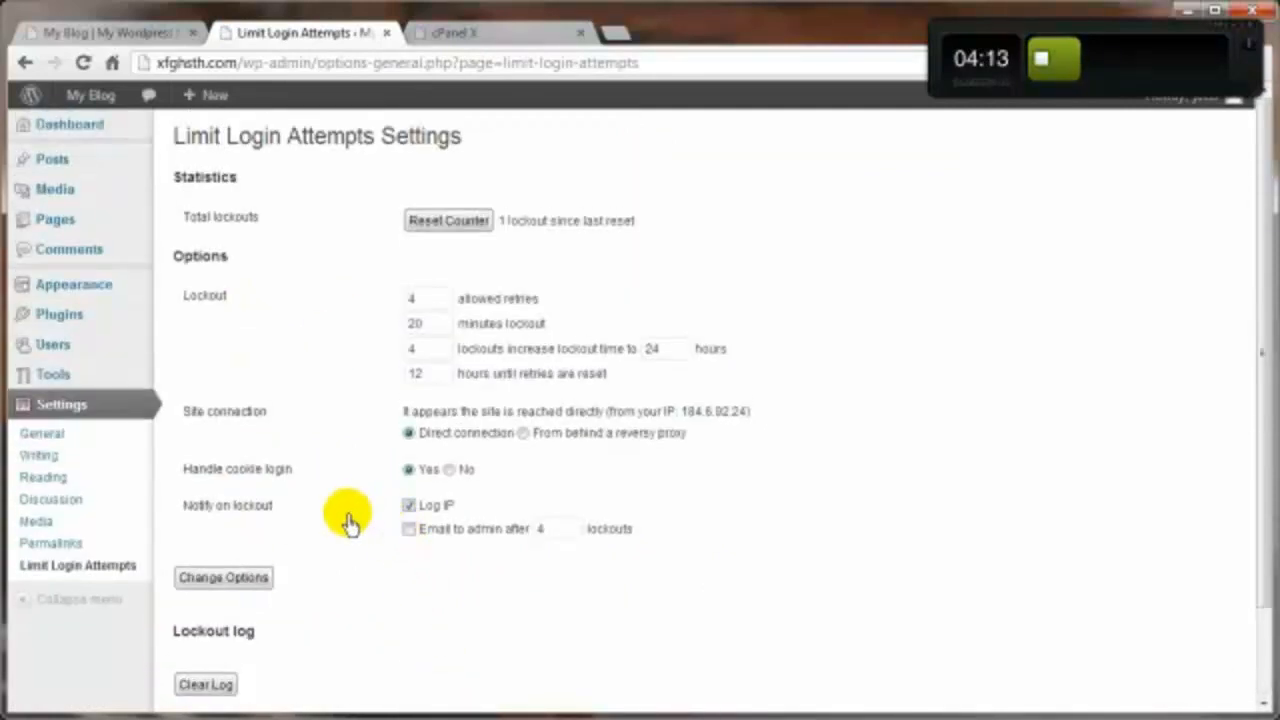
{"action": "scroll", "coordinate": [320, 560], "scroll_direction": "down", "scroll_amount": 2}
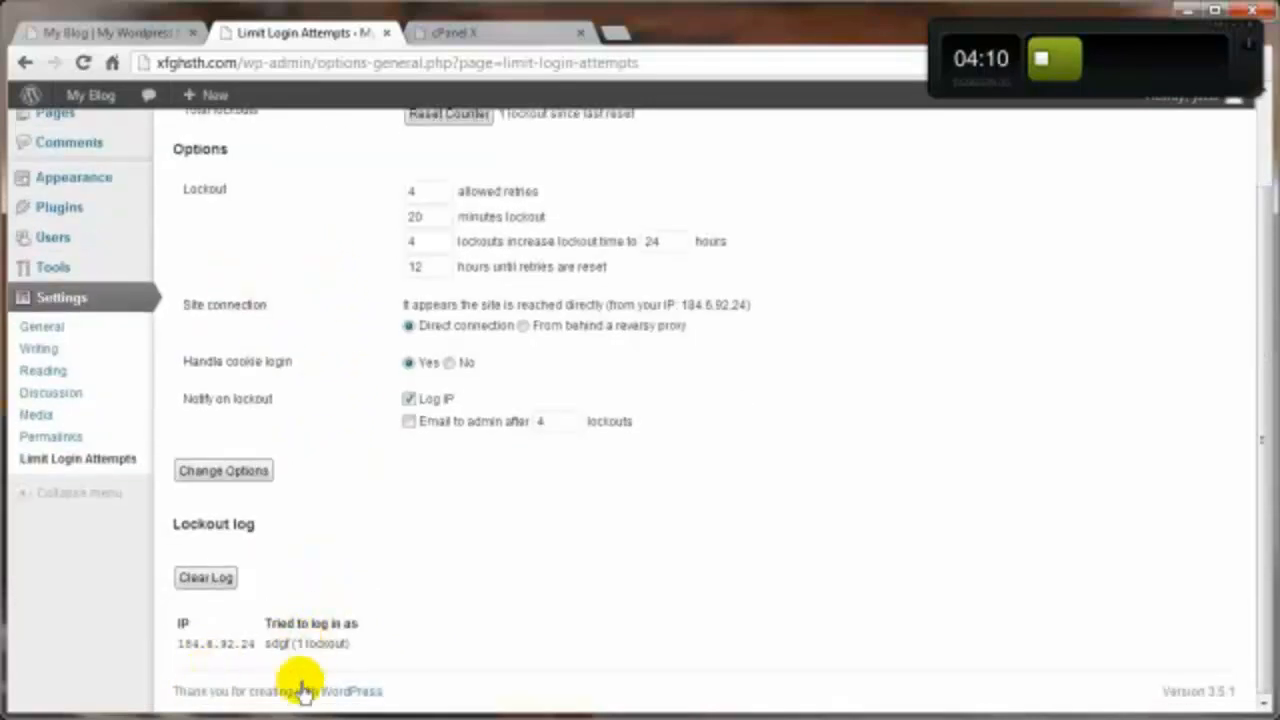
{"action": "scroll", "coordinate": [442, 612], "scroll_direction": "up", "scroll_amount": 2}
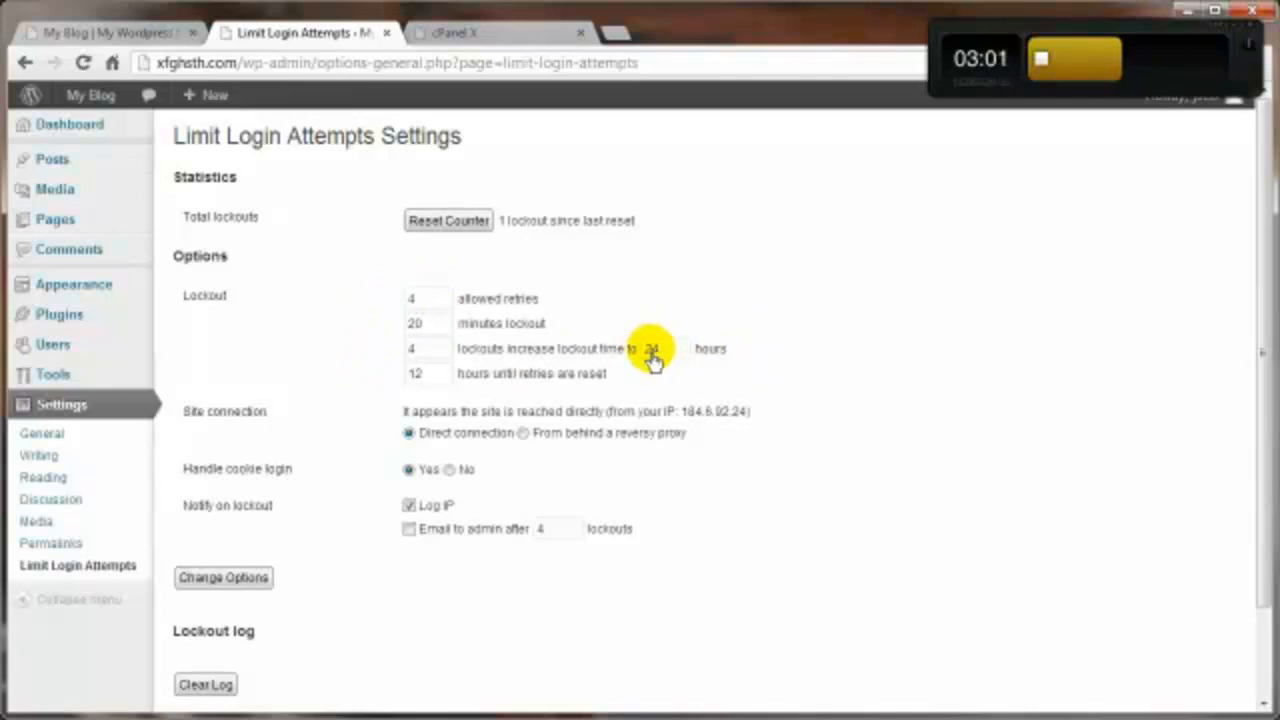
{"action": "left_click", "coordinate": [409, 532]}
{"action": "left_click", "coordinate": [409, 531]}
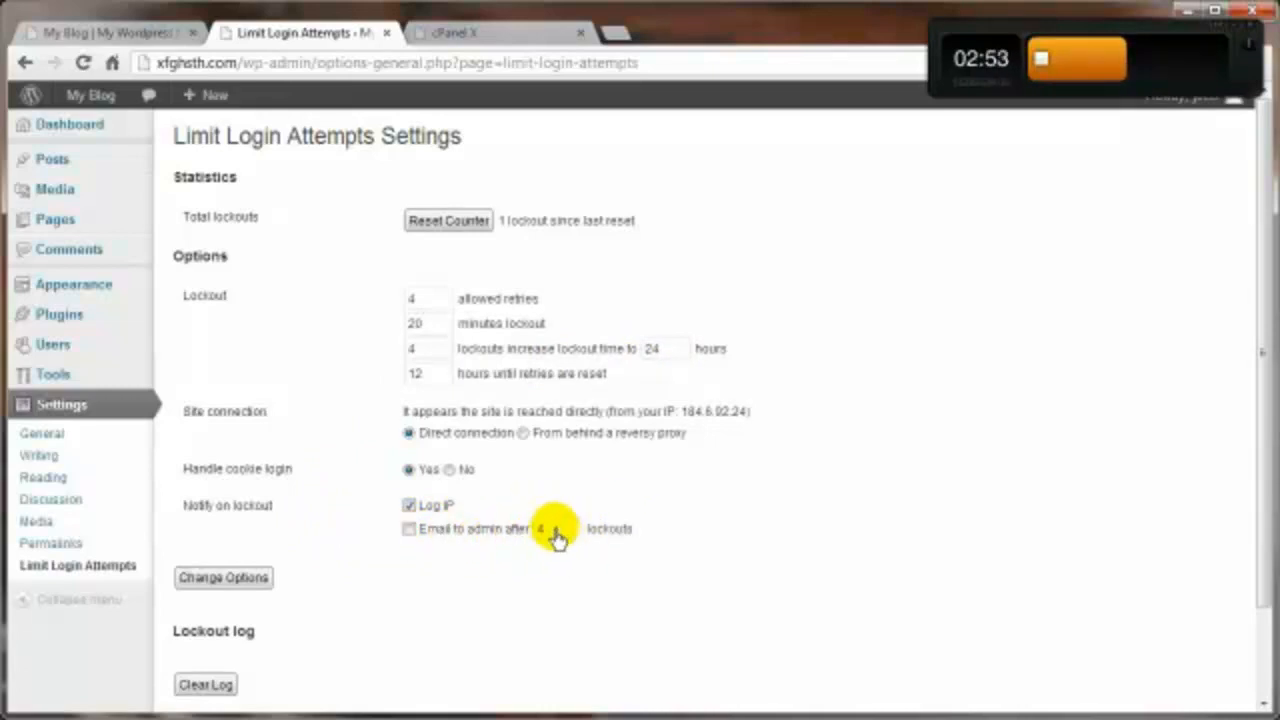
{"action": "left_click", "coordinate": [409, 530]}
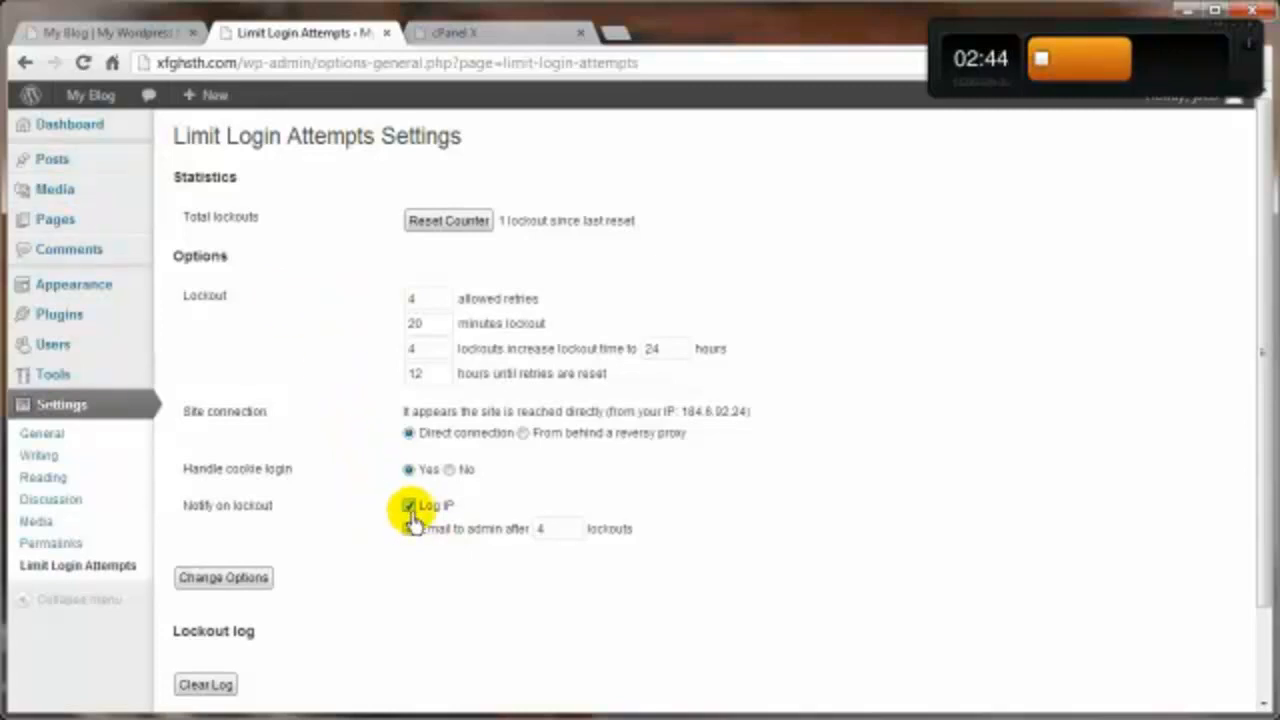
{"action": "scroll", "coordinate": [286, 609], "scroll_direction": "down", "scroll_amount": 2}
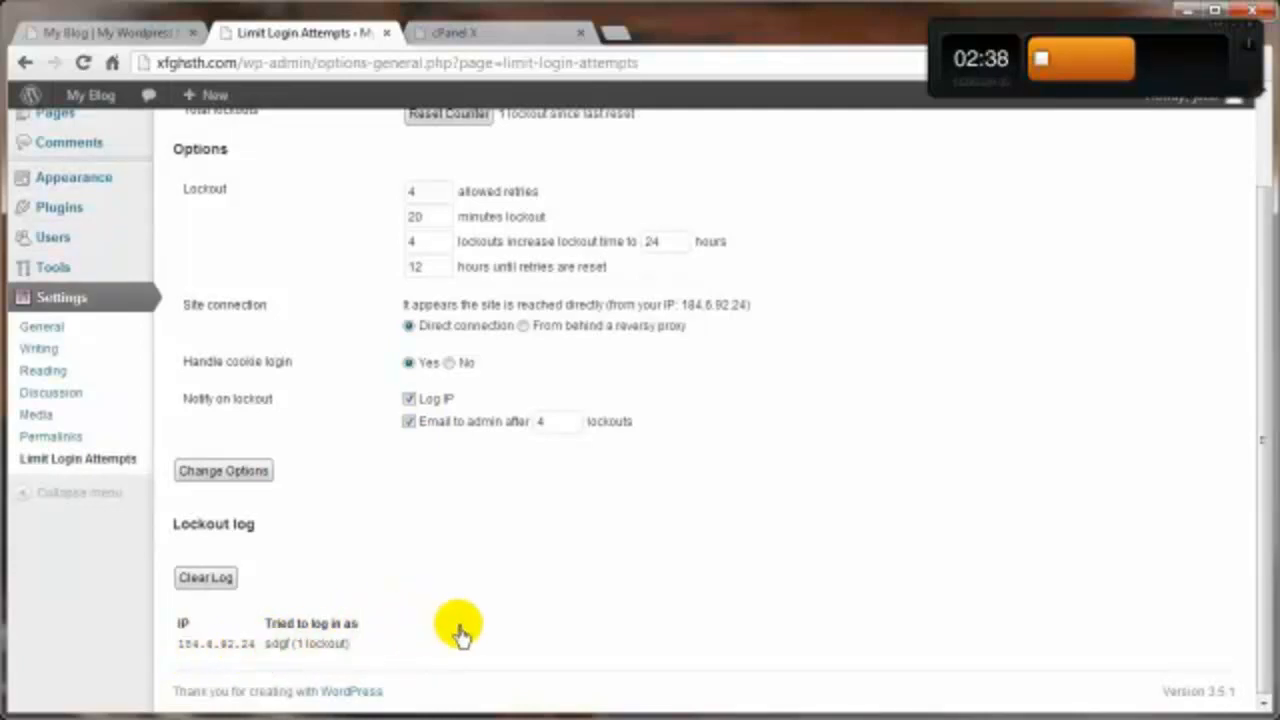
{"action": "scroll", "coordinate": [458, 632], "scroll_direction": "up", "scroll_amount": 2}
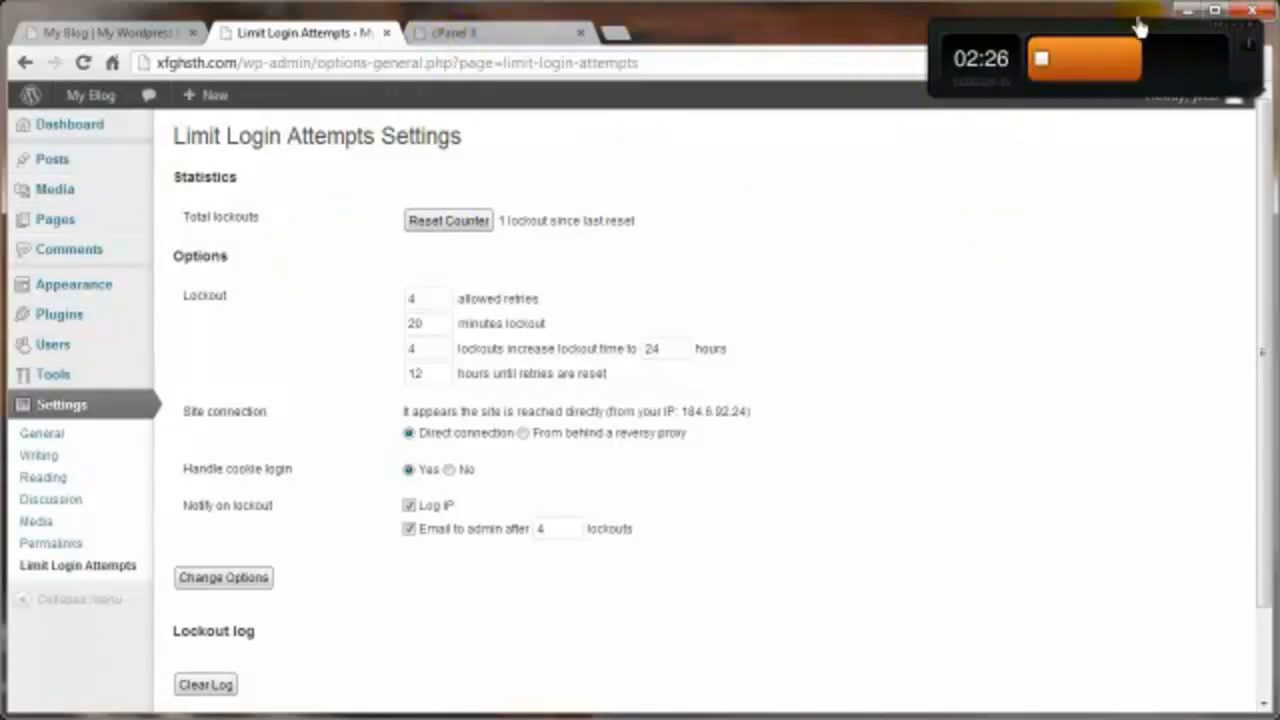
{"action": "left_click_drag", "start_coordinate": [1134, 35], "coordinate": [935, 50]}
Step: Log out, then attempt a login with a deliberately wrong username and password
{"action": "mouse_move", "coordinate": [1200, 95]}
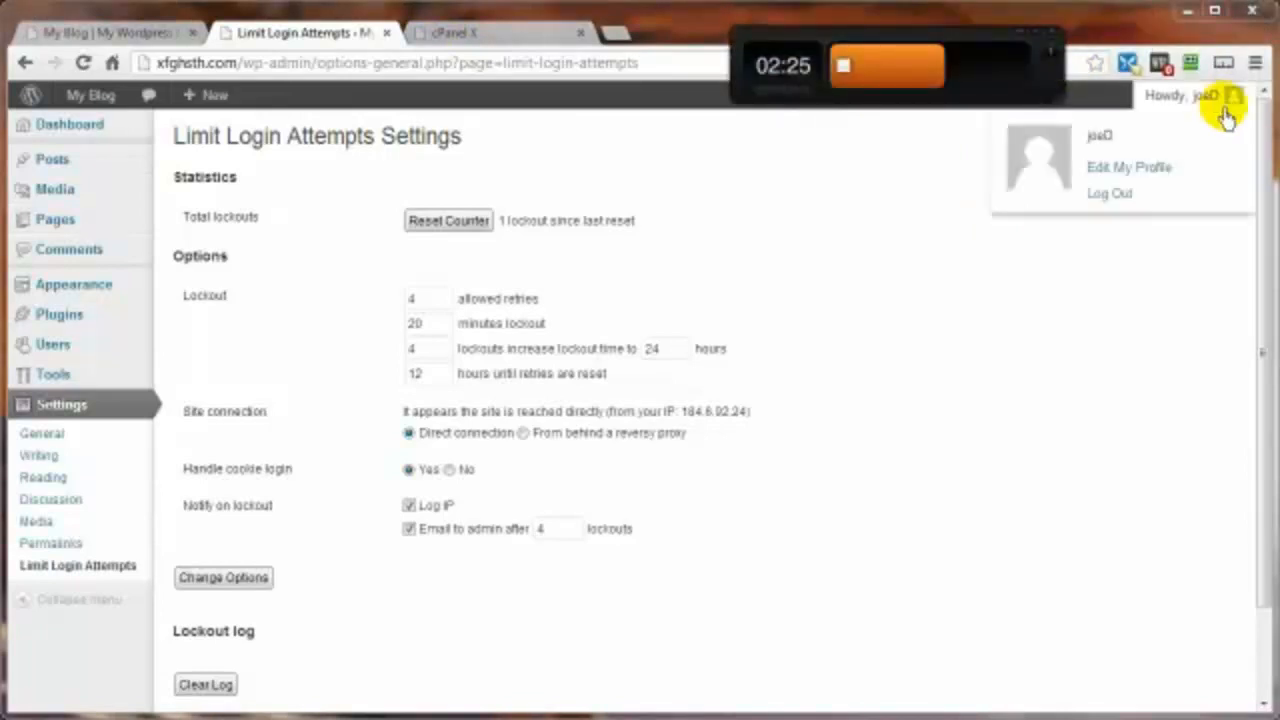
{"action": "left_click", "coordinate": [1120, 200]}
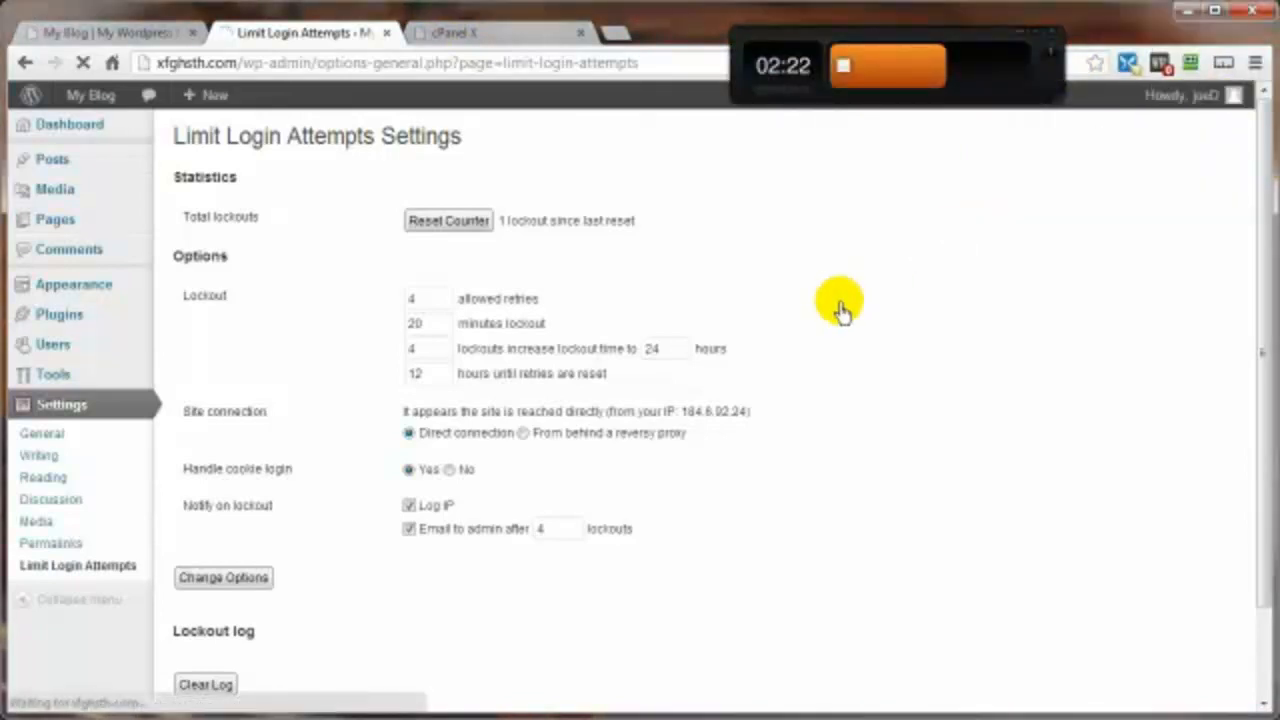
{"action": "left_click_drag", "start_coordinate": [580, 403], "coordinate": [410, 410]}
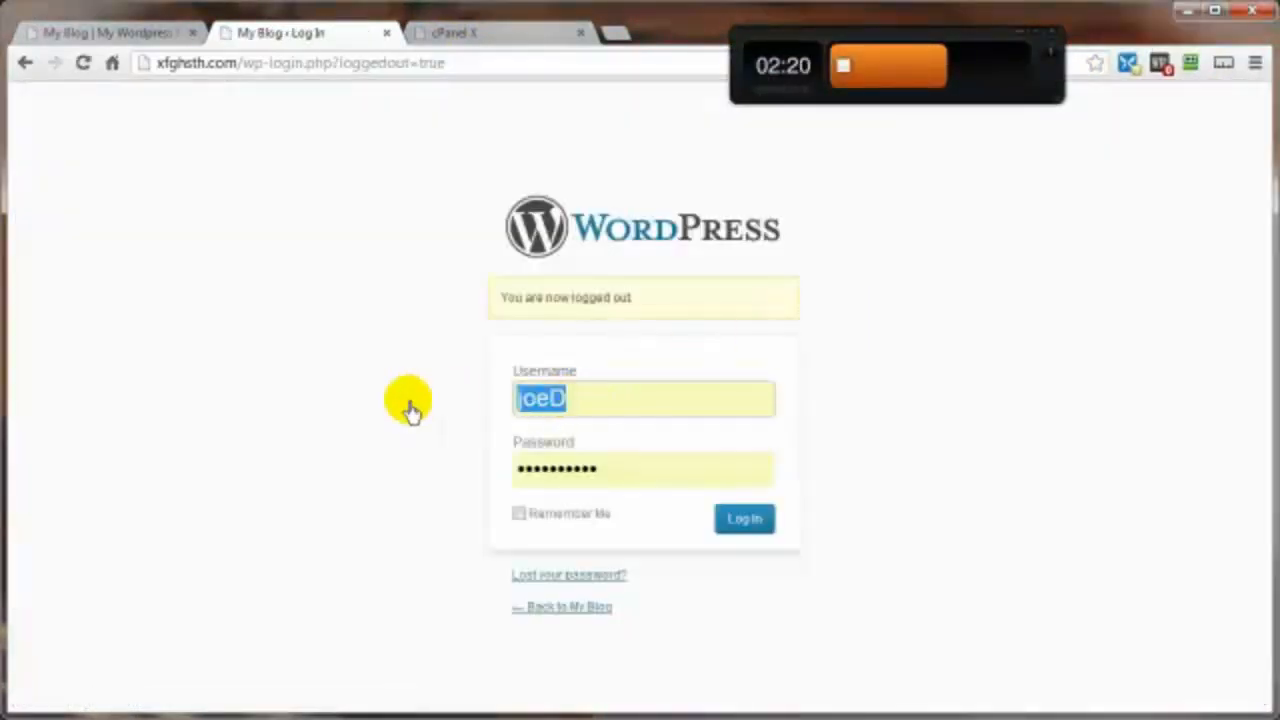
{"action": "type", "text": "xfgh"}
{"action": "left_click", "coordinate": [572, 478]}
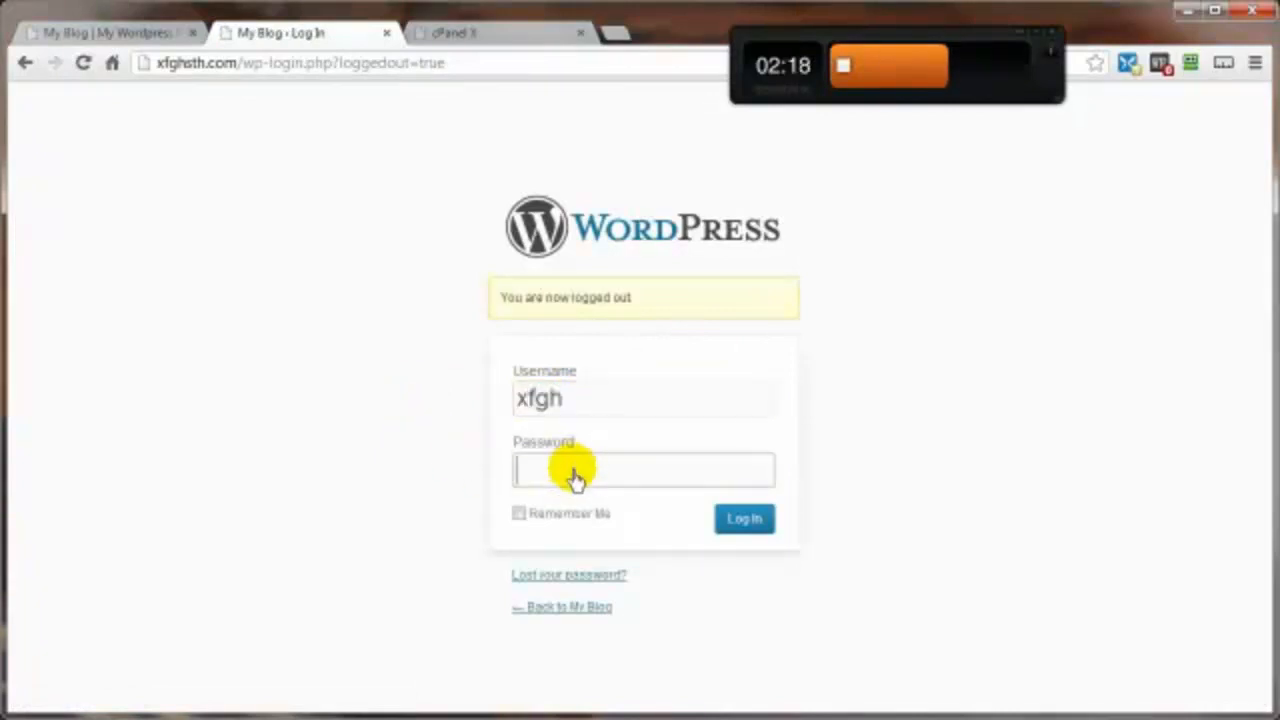
{"action": "type", "text": "xfghx"}
{"action": "left_click", "coordinate": [743, 520]}
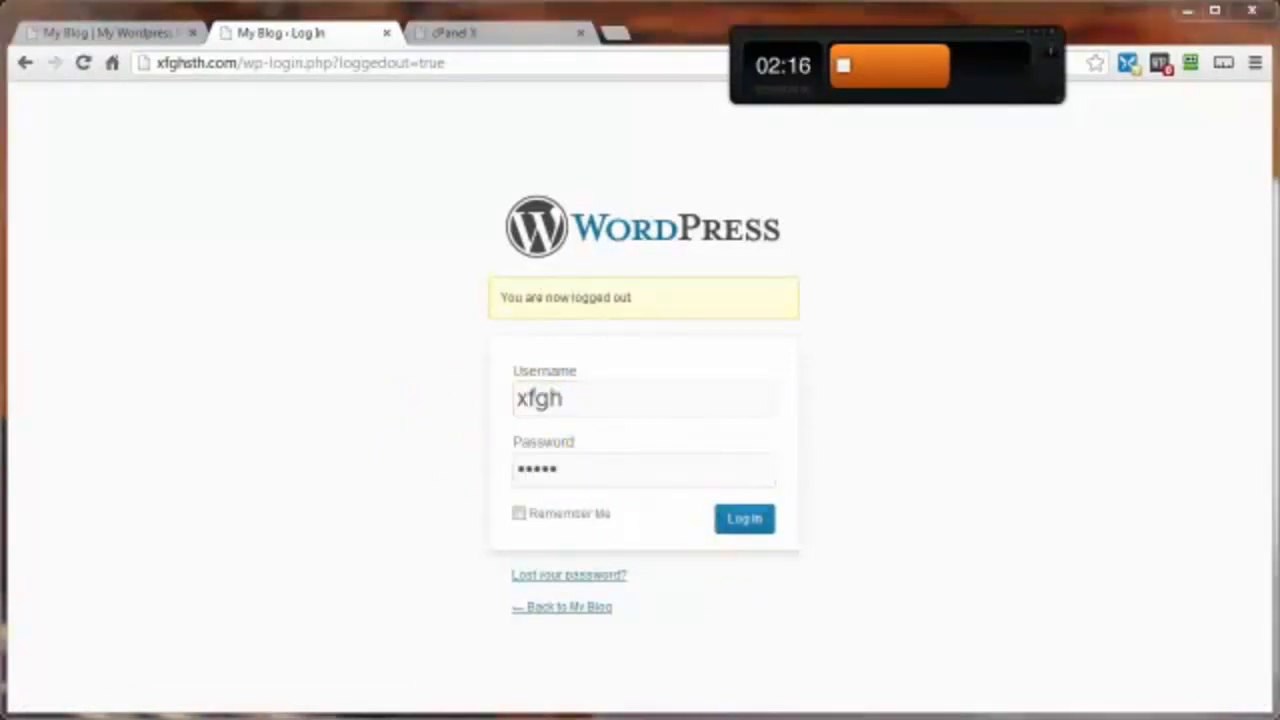
{"action": "left_click", "coordinate": [752, 524]}
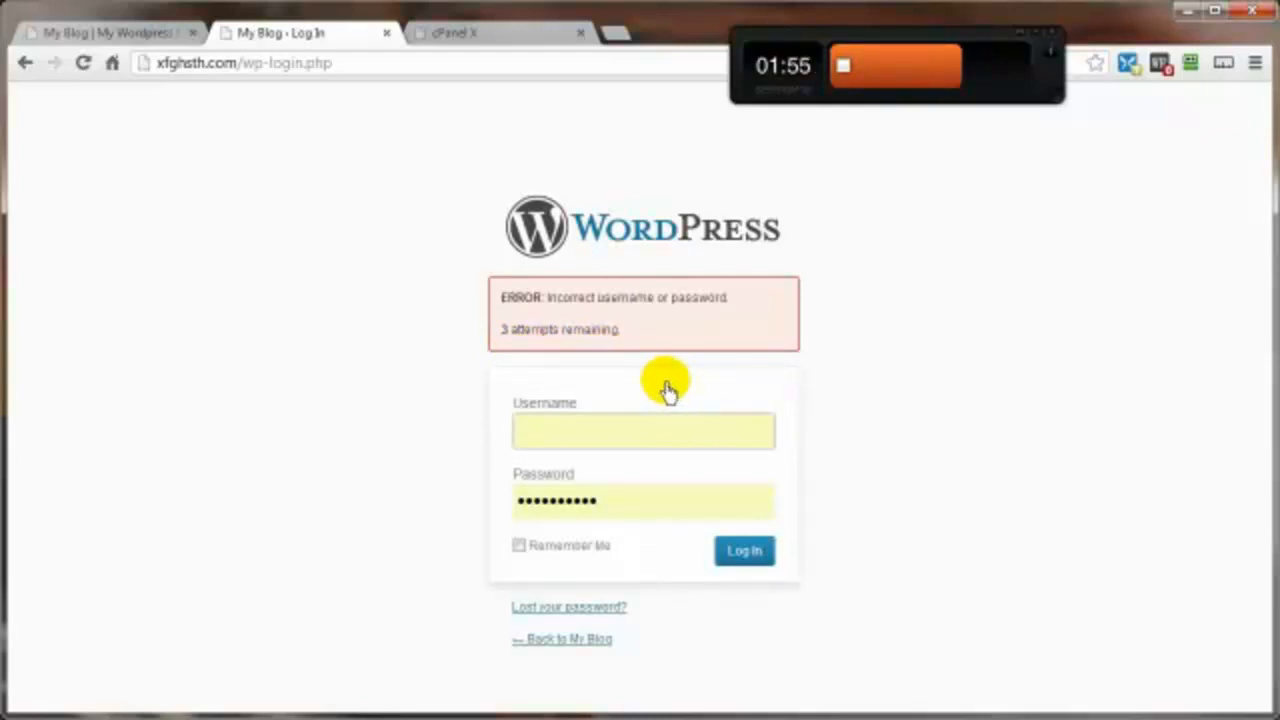
Step: Open cPanel File Manager and navigate into the wp-content/plugins folder
{"action": "left_click", "coordinate": [485, 45]}
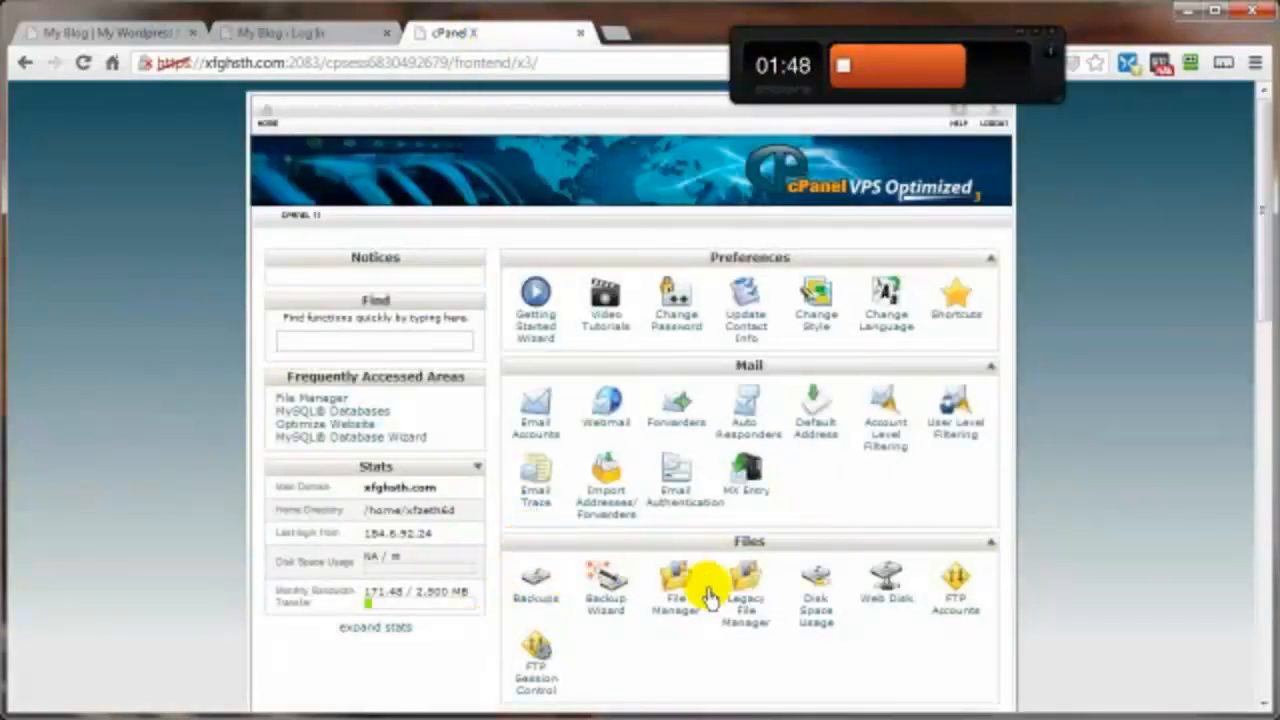
{"action": "left_click", "coordinate": [680, 612]}
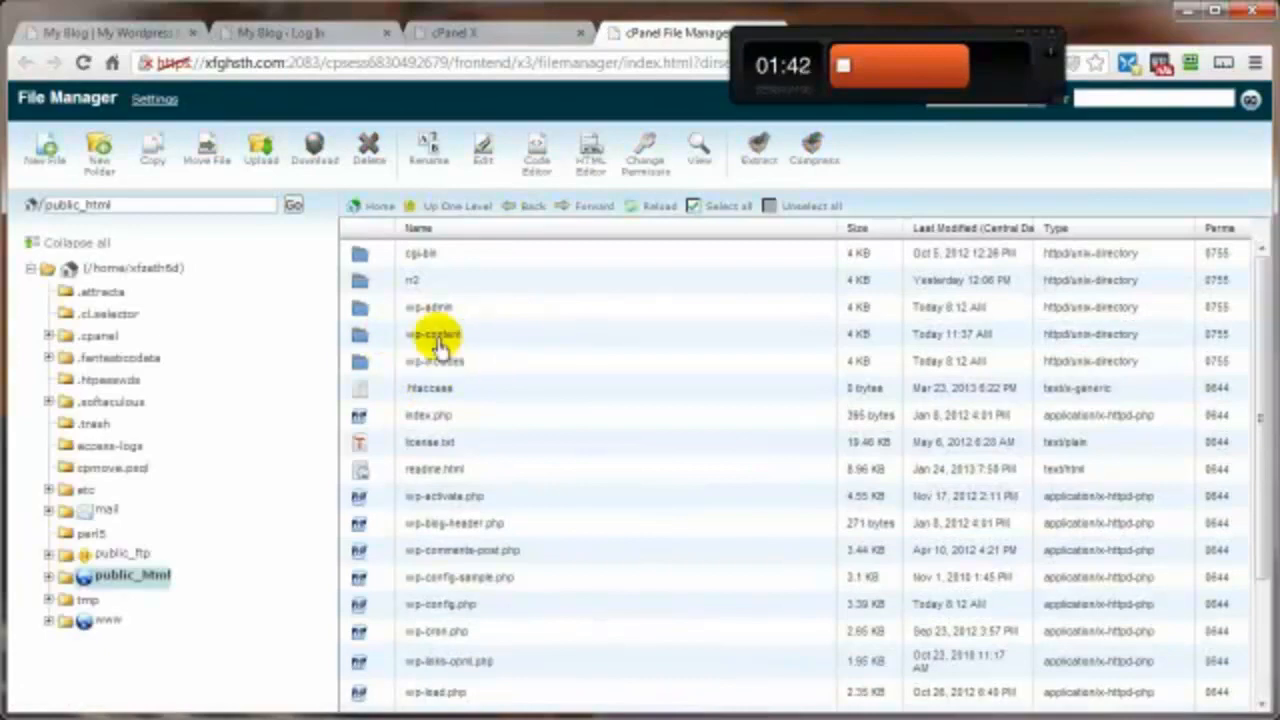
{"action": "double_click", "coordinate": [383, 340]}
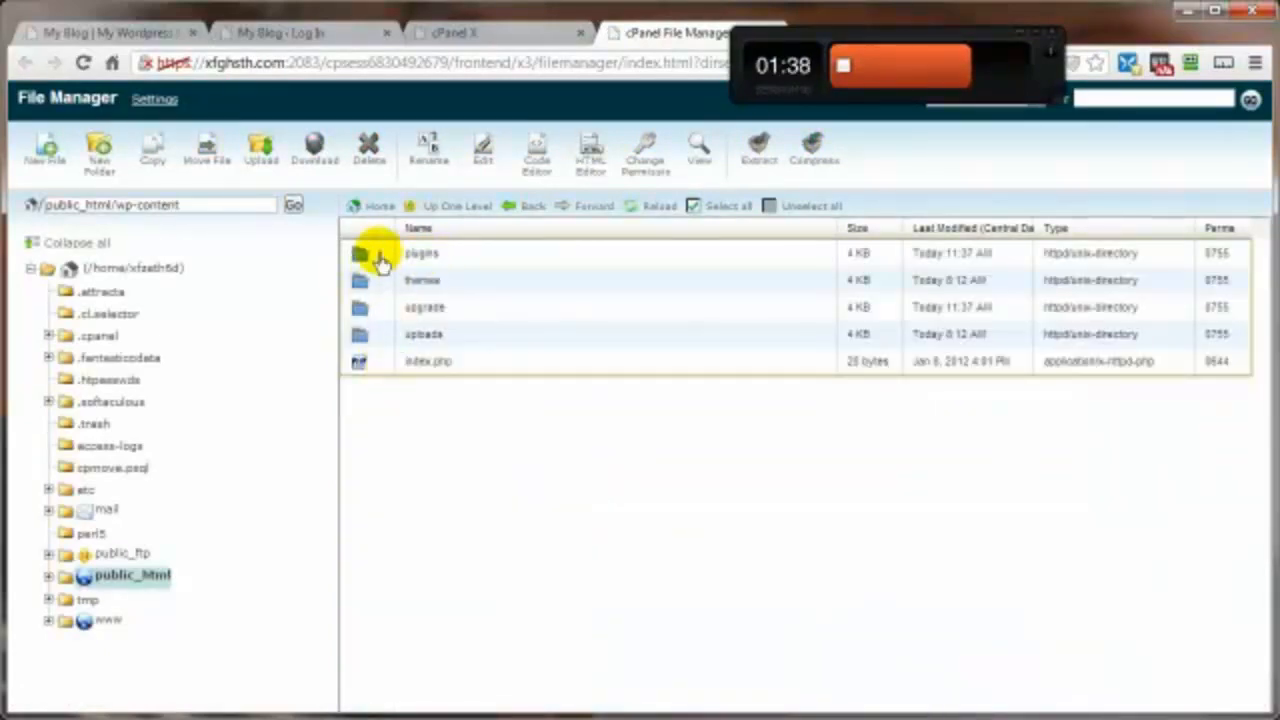
{"action": "double_click", "coordinate": [362, 252]}
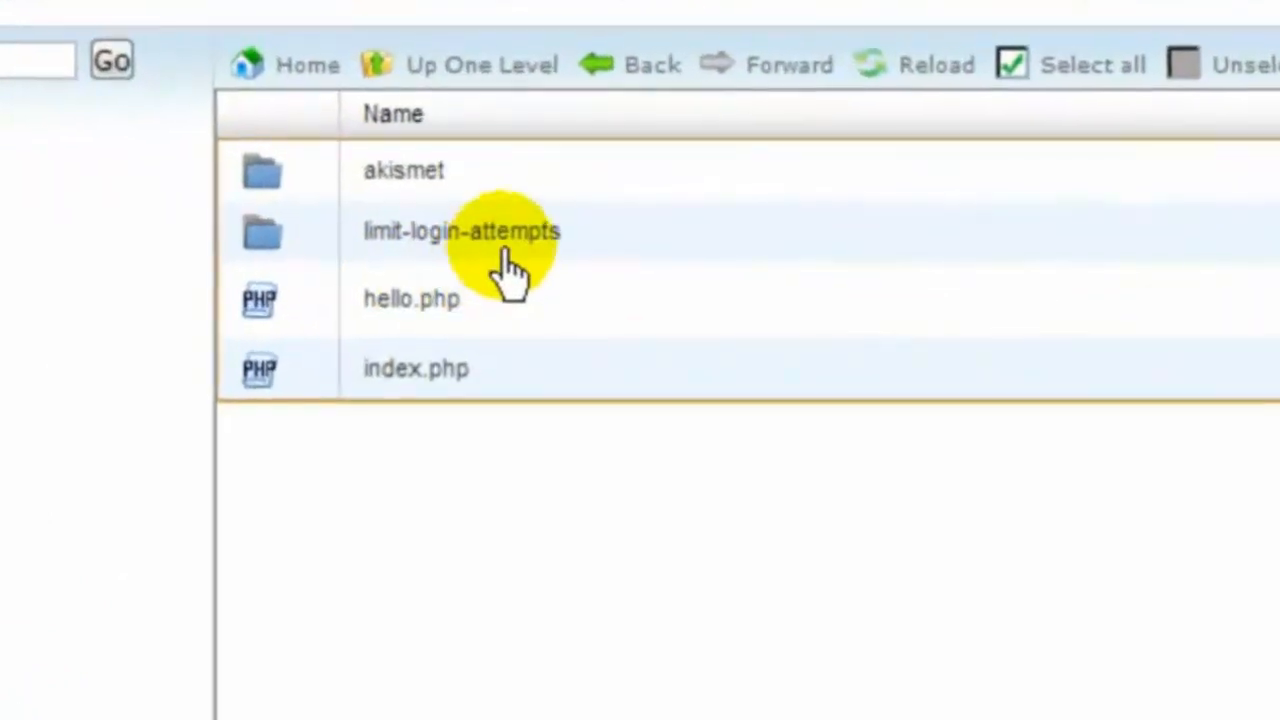
Step: Rename the limit-login-attempts folder to limit-login-attempts1, then return to the WordPress login page
{"action": "right_click", "coordinate": [477, 266]}
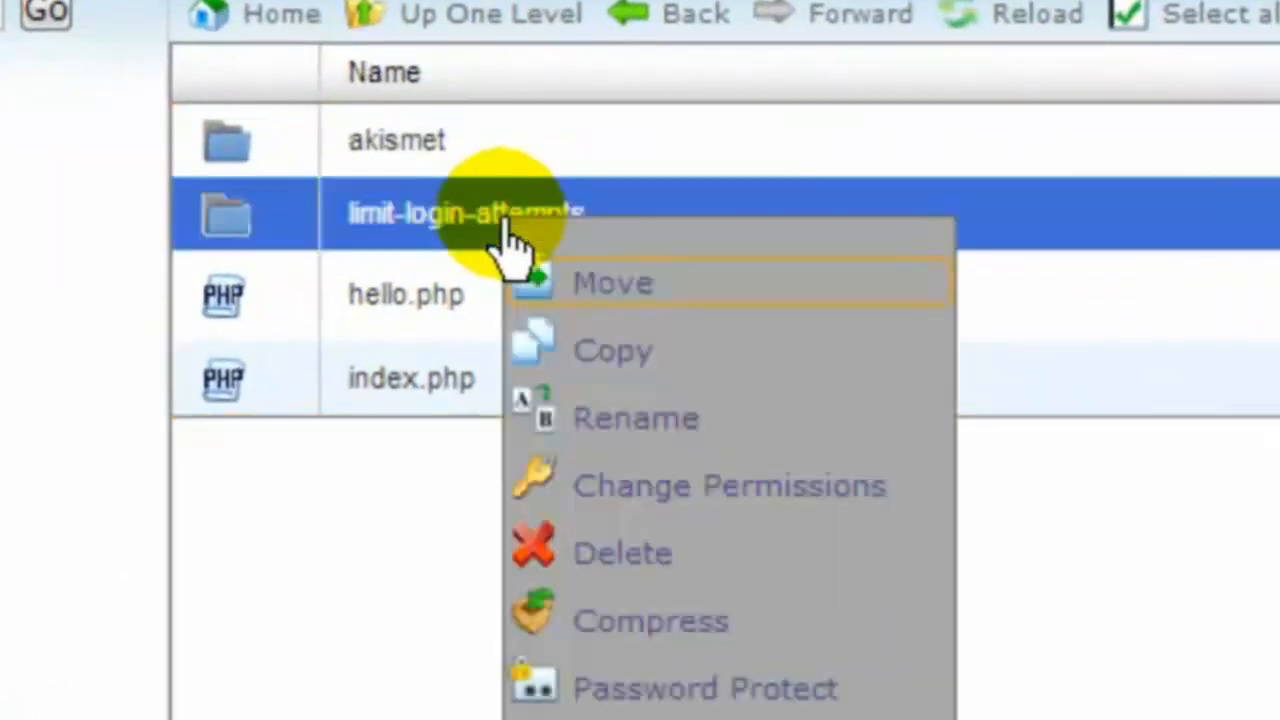
{"action": "left_click", "coordinate": [625, 418]}
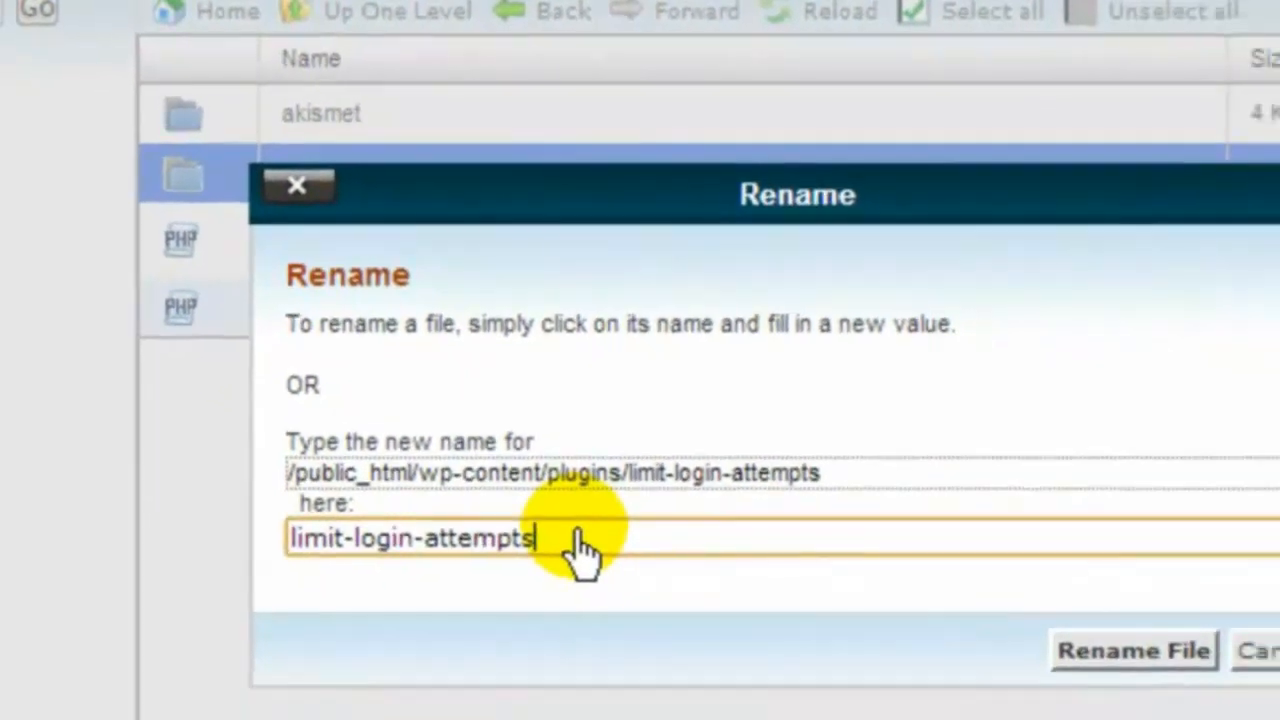
{"action": "type", "text": "1"}
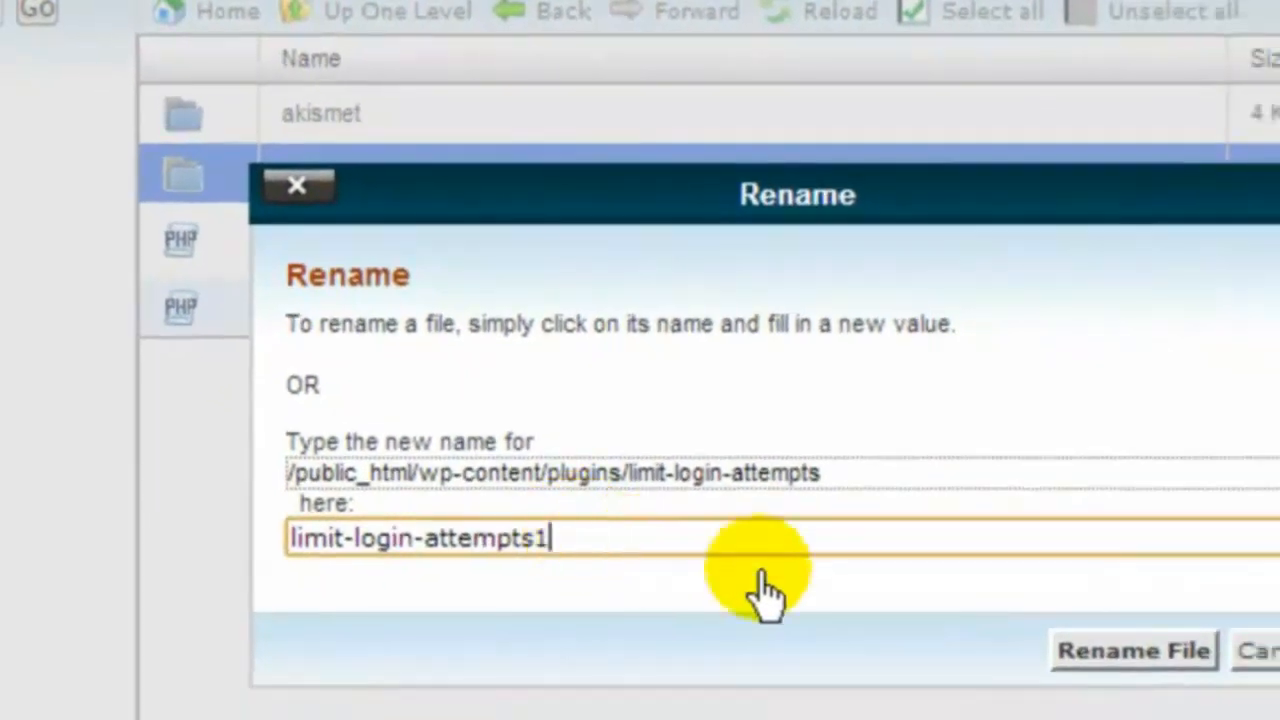
{"action": "left_click", "coordinate": [1105, 655]}
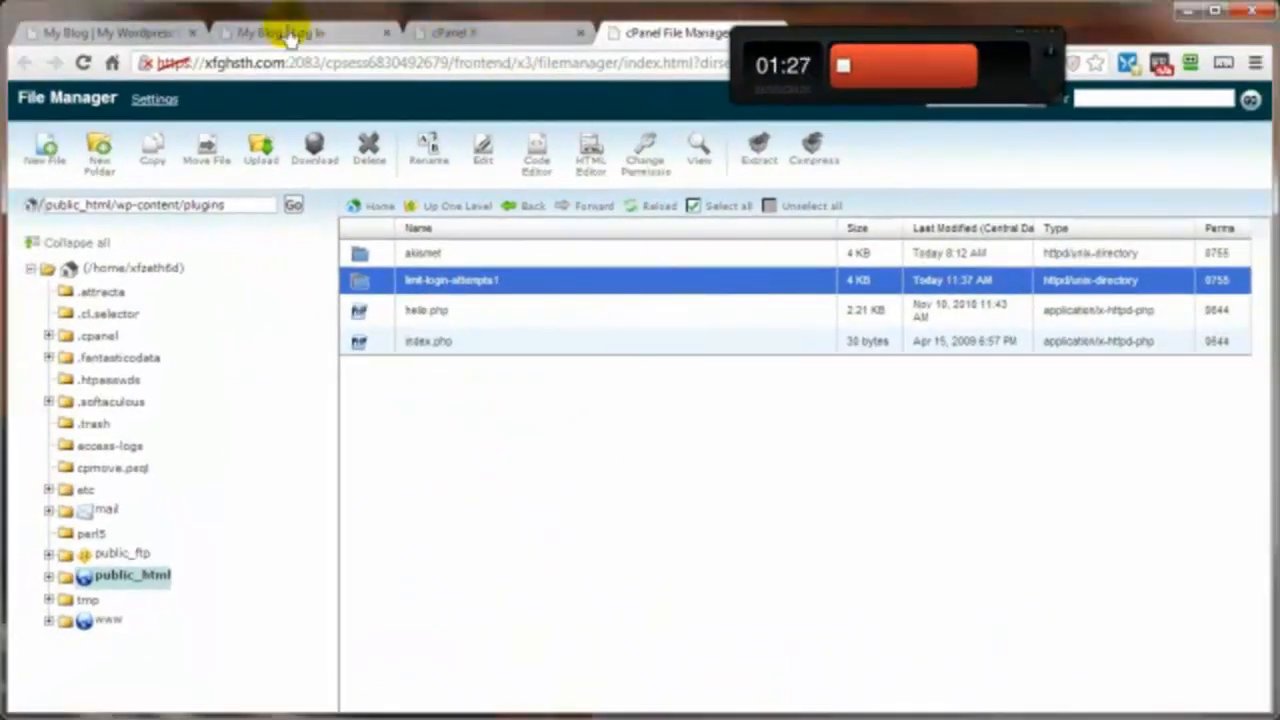
{"action": "left_click", "coordinate": [250, 33]}
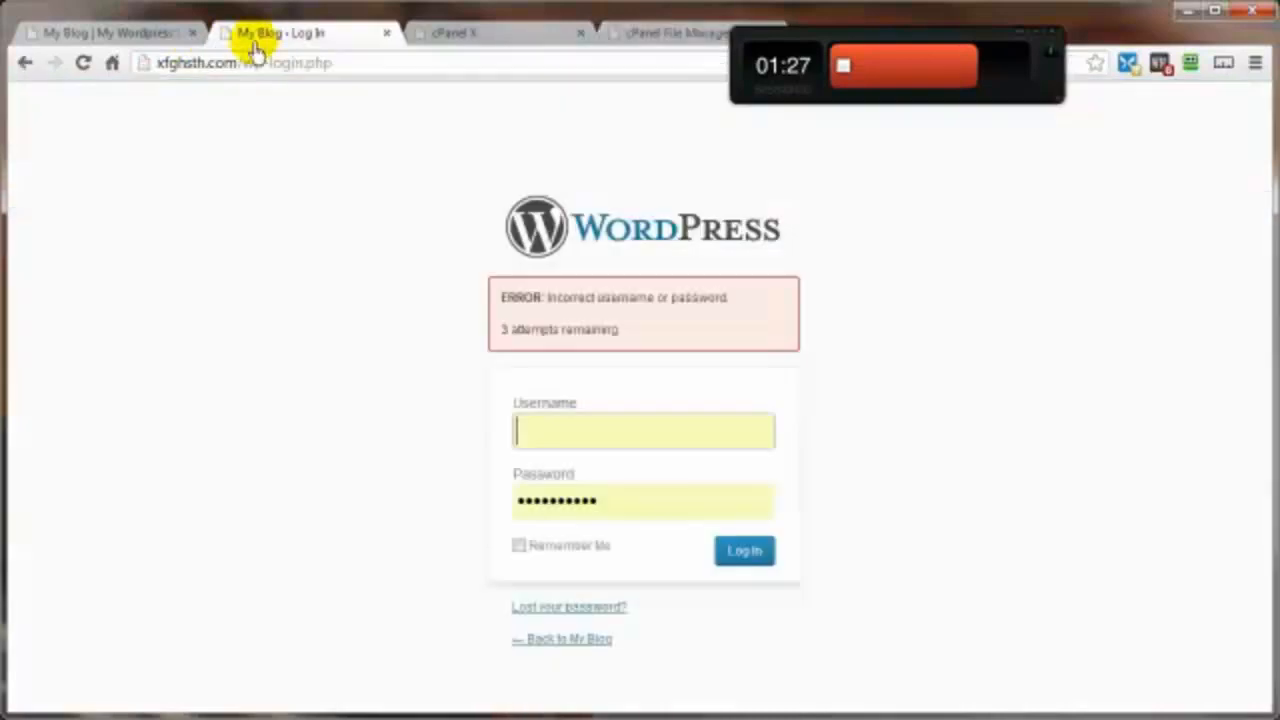
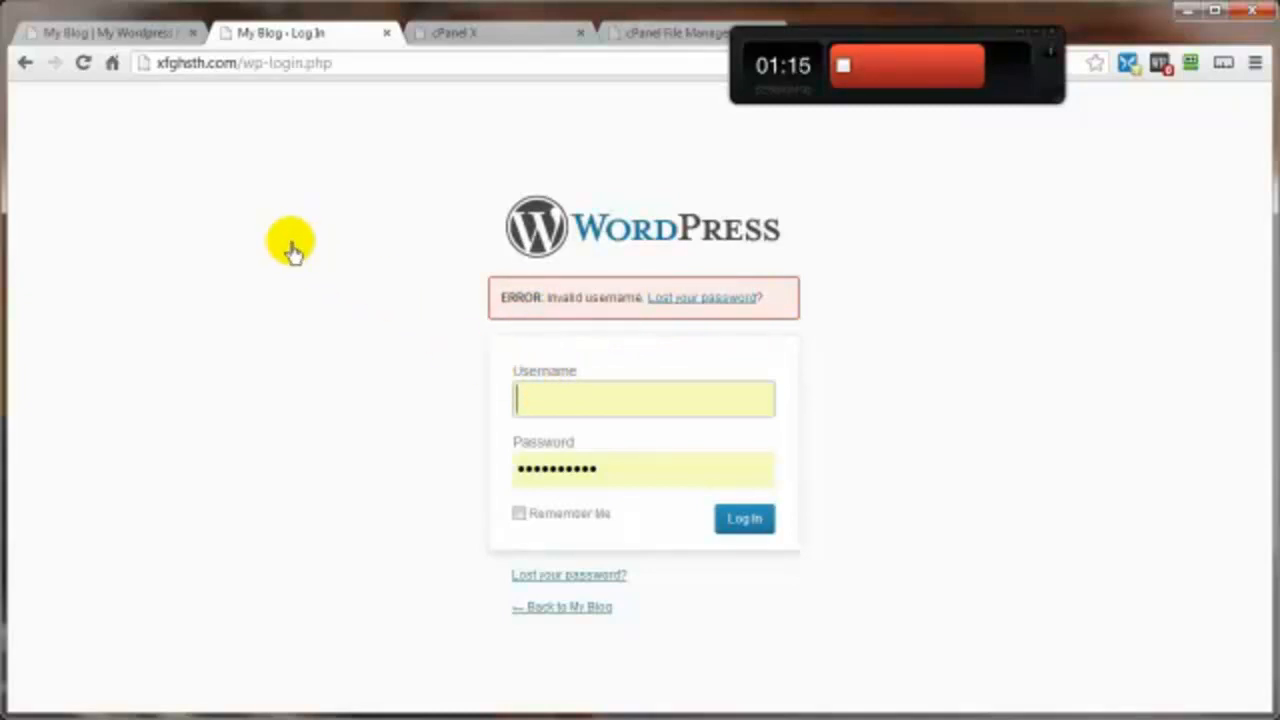
{"action": "left_click", "coordinate": [650, 47]}
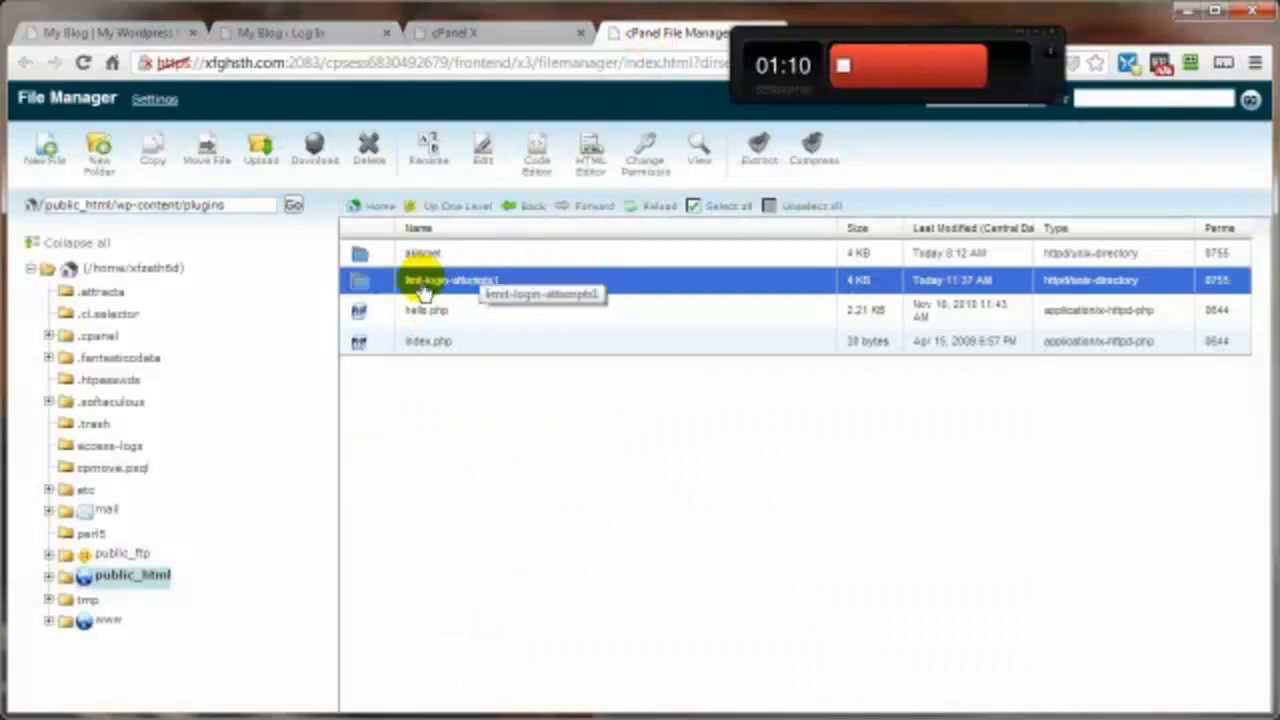
{"action": "left_click", "coordinate": [300, 34]}
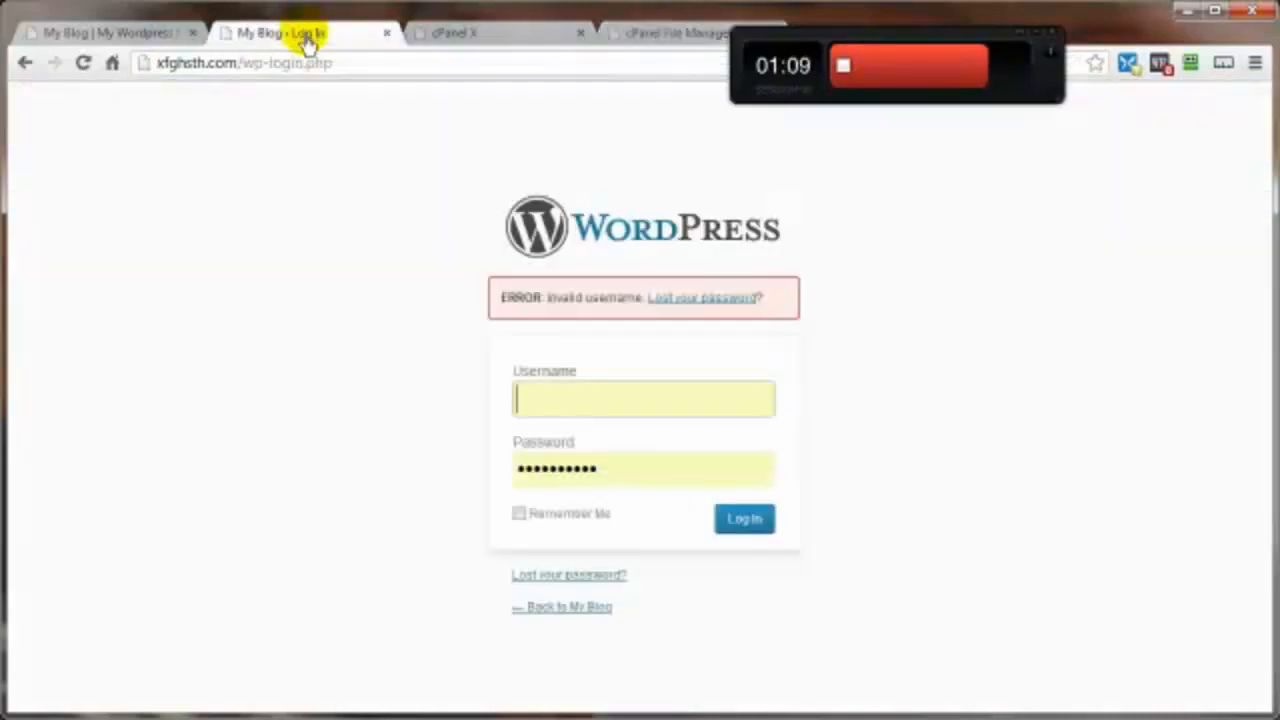
{"action": "left_click", "coordinate": [612, 410]}
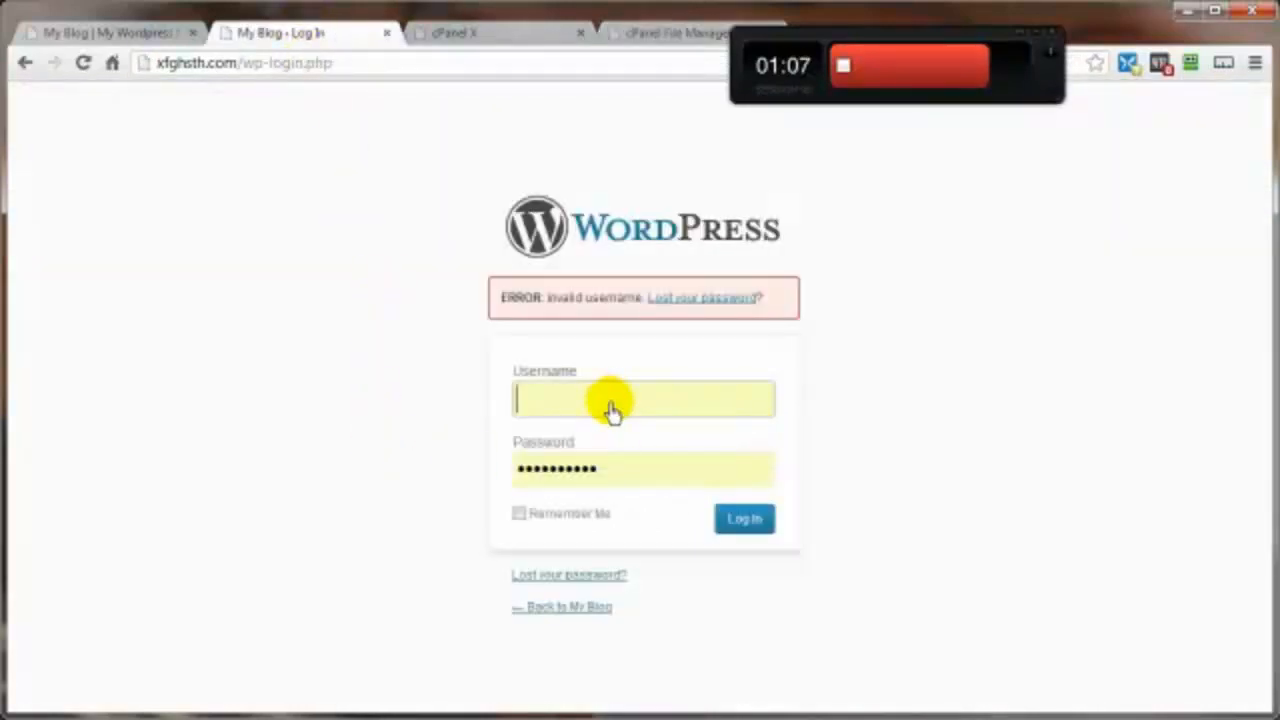